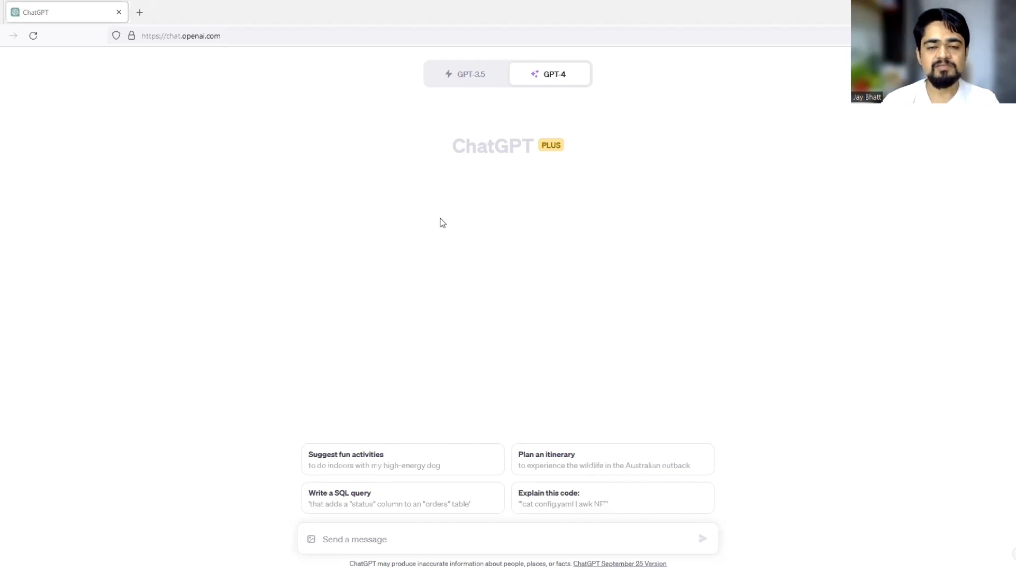
- Switch GPT-4 to Browse with Bing, then DALL-E 3, and finally back to Default
mouse_move(562, 80)
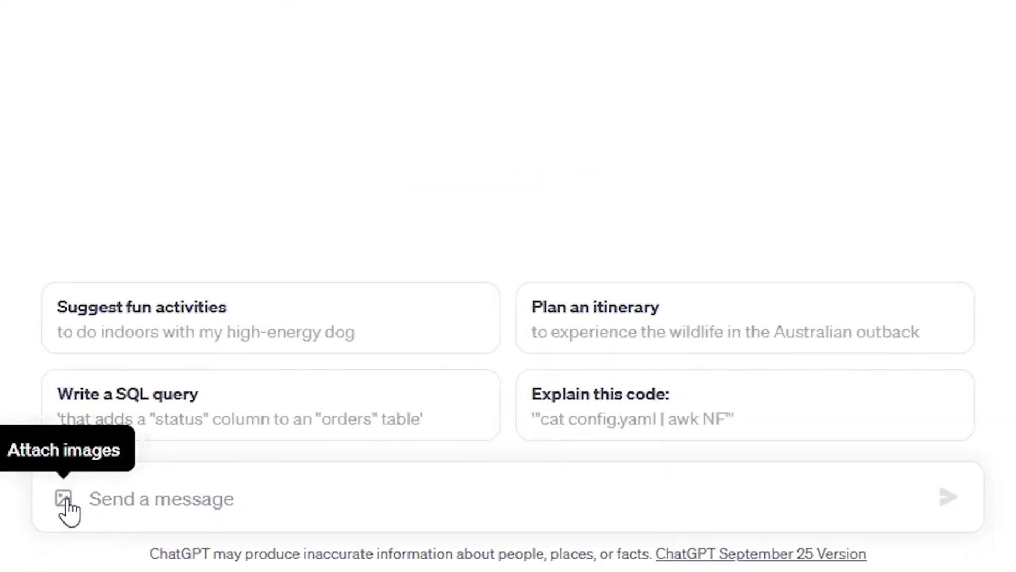
mouse_move(581, 68)
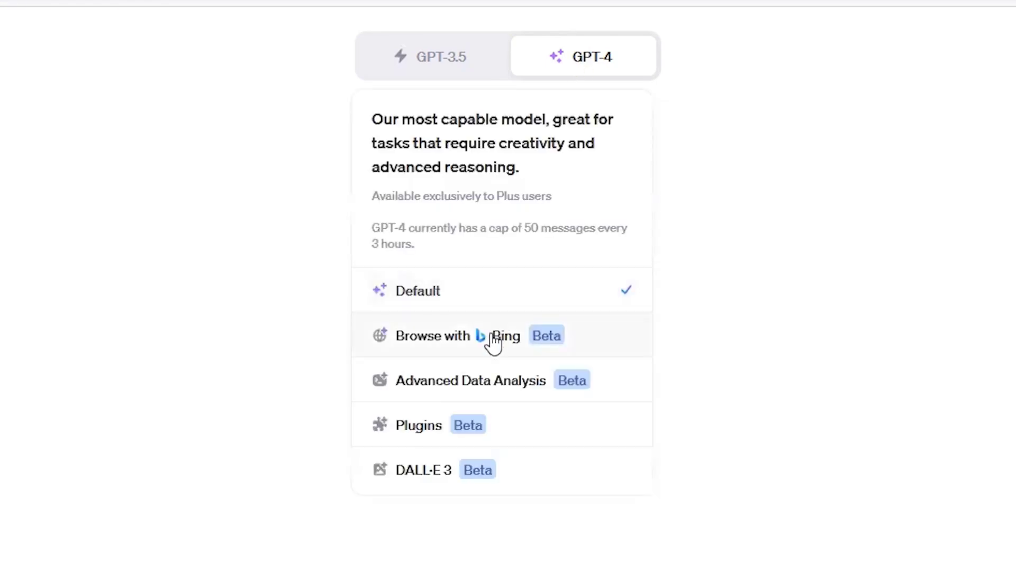
left_click(489, 341)
left_click(488, 475)
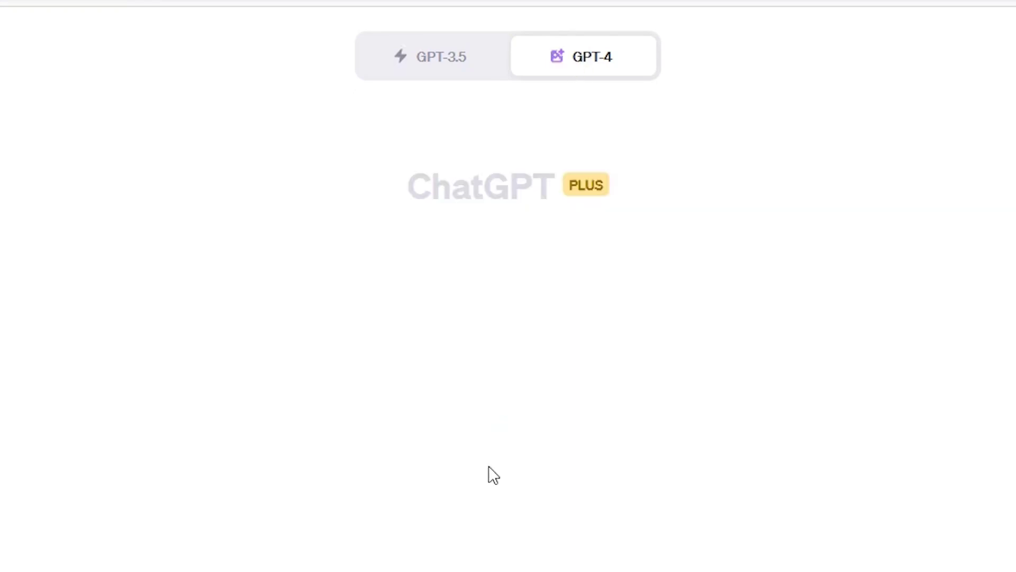
mouse_move(581, 76)
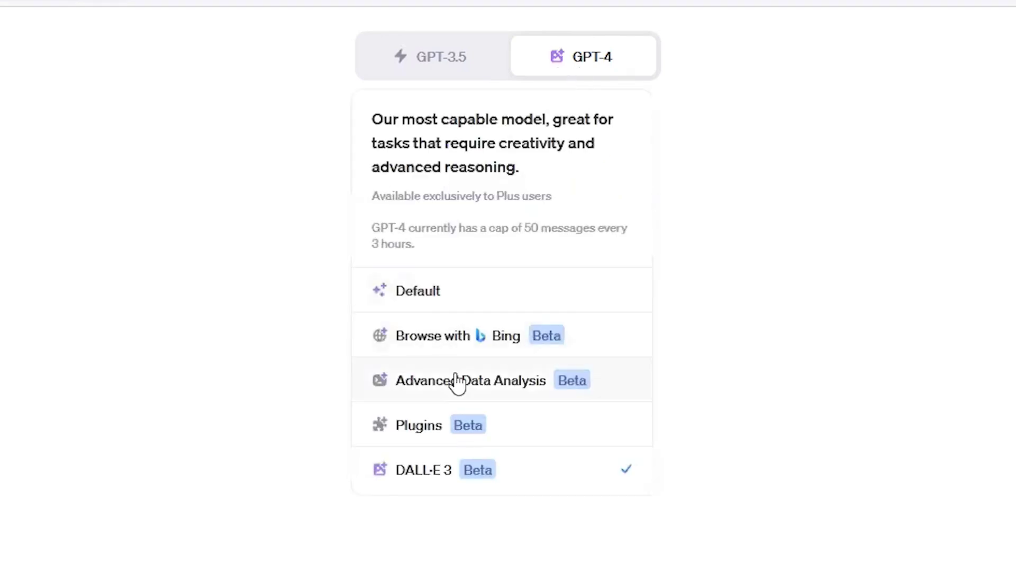
left_click(494, 300)
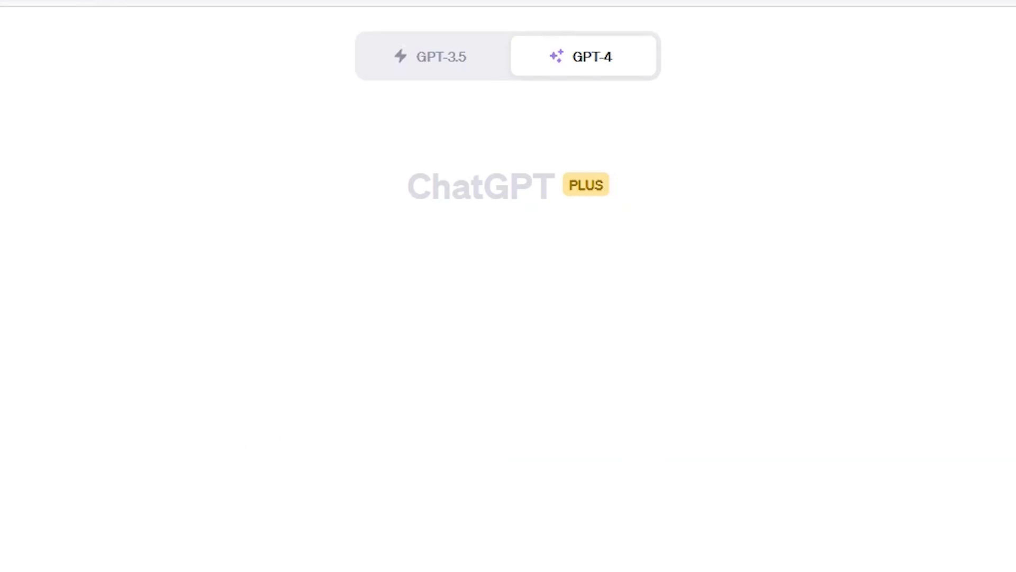
- Upload map.jpg and ask GPT-4 'which country is this'
left_click(302, 554)
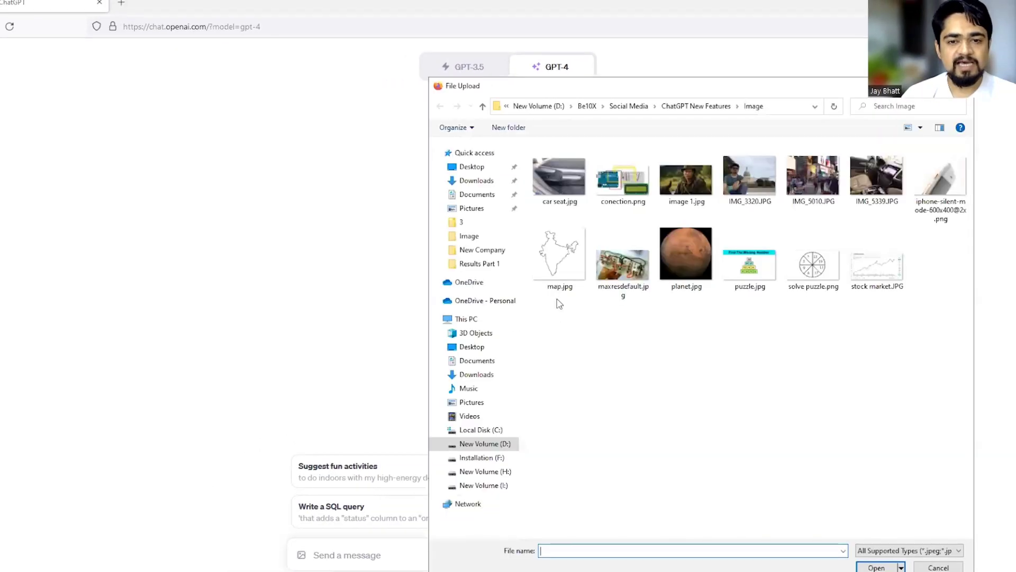
left_click_drag(678, 88, 541, 88)
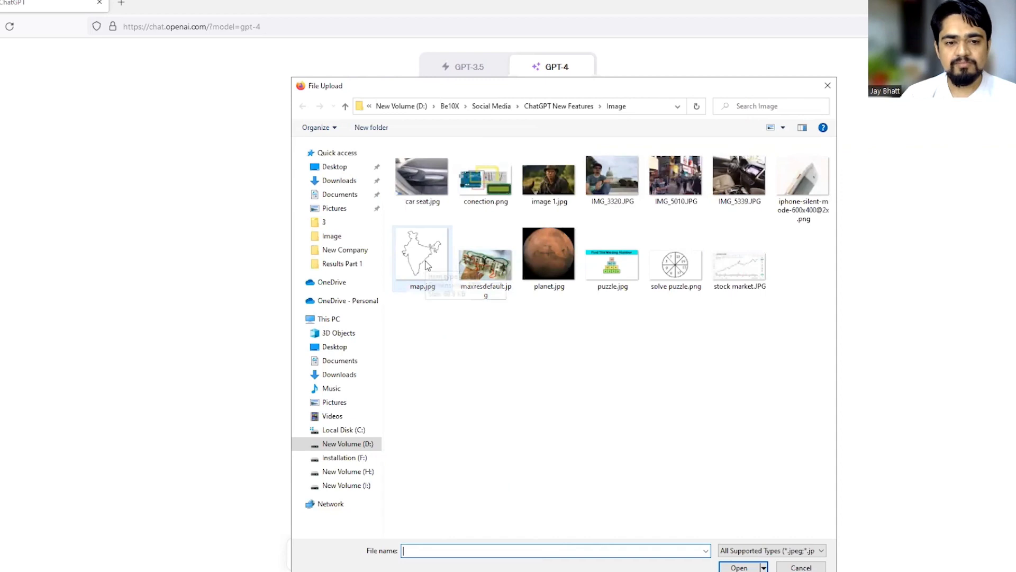
left_click(427, 260)
left_click(735, 567)
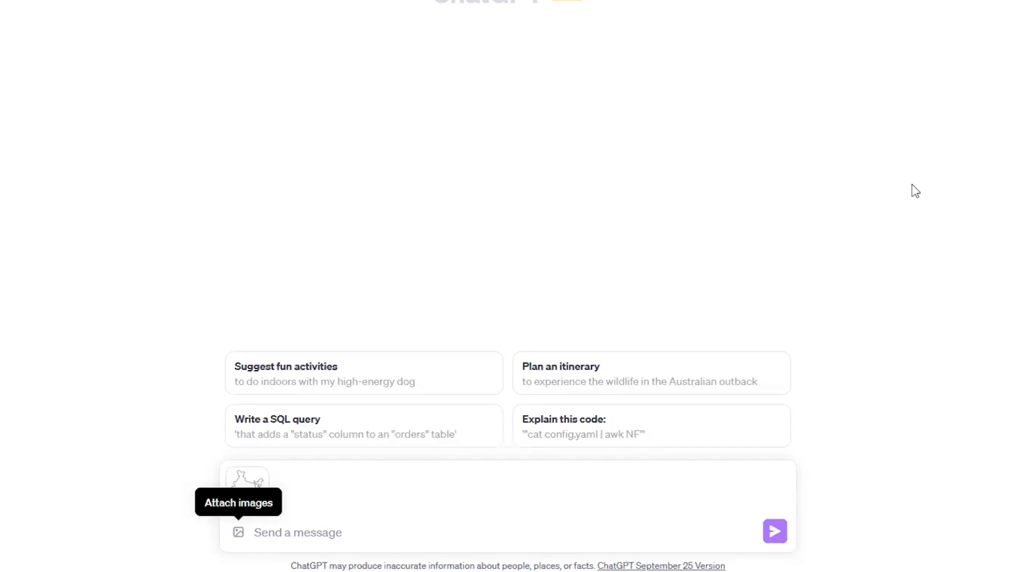
left_click(347, 536)
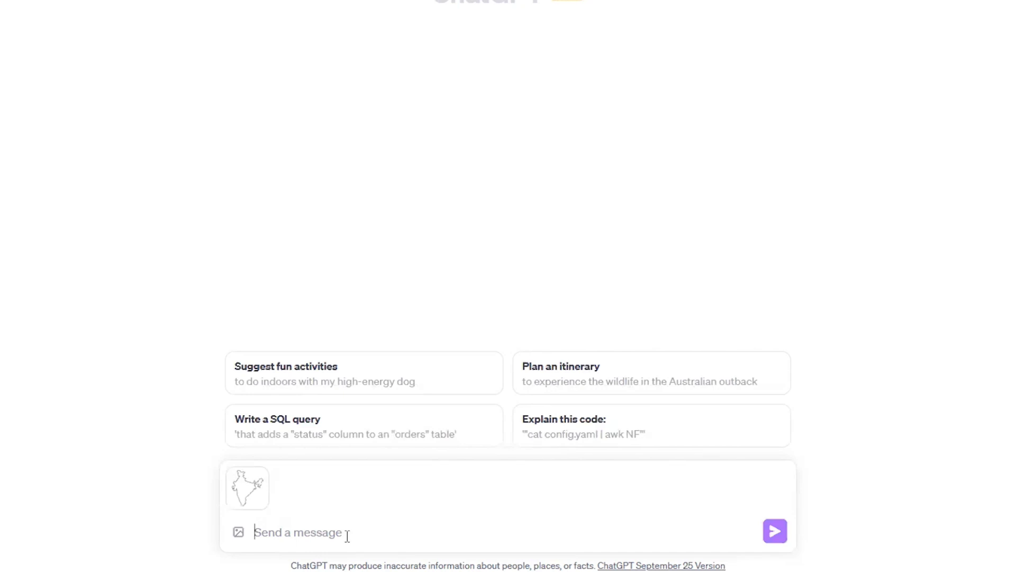
type("which count")
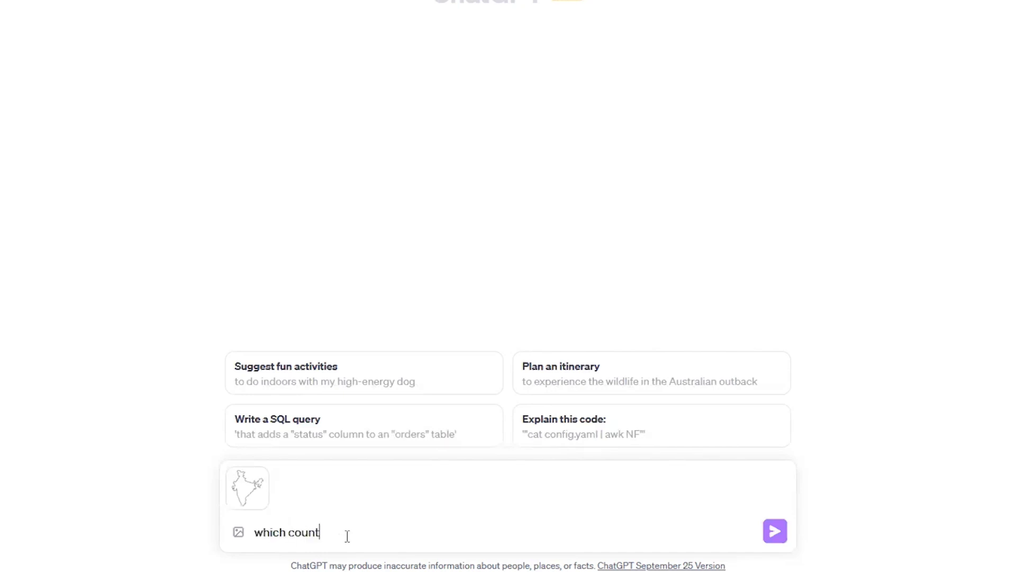
type("ry is this?")
key("Return")
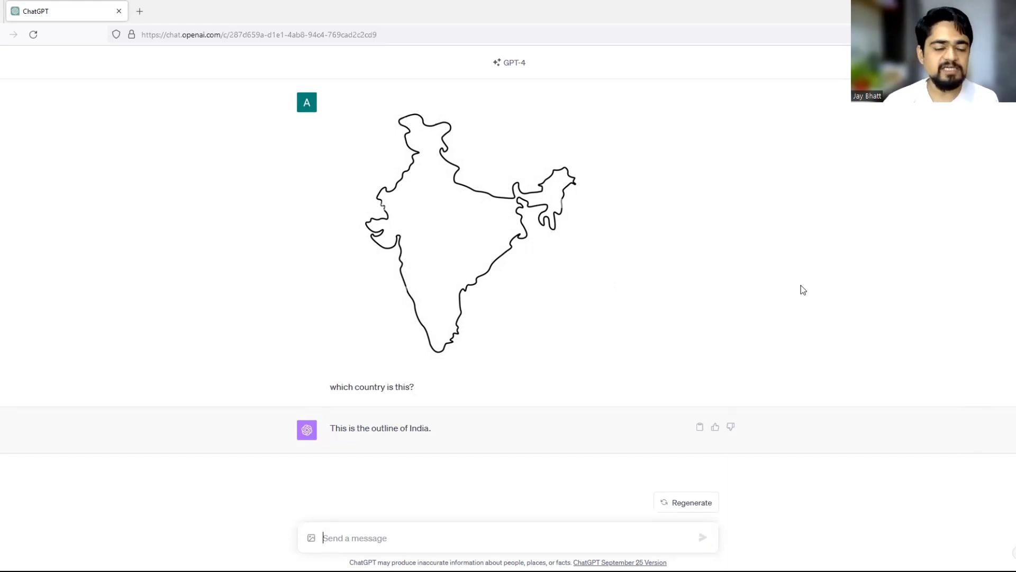
- Attach IMG_3320.JPG and send 'which place is this?'
left_click(312, 538)
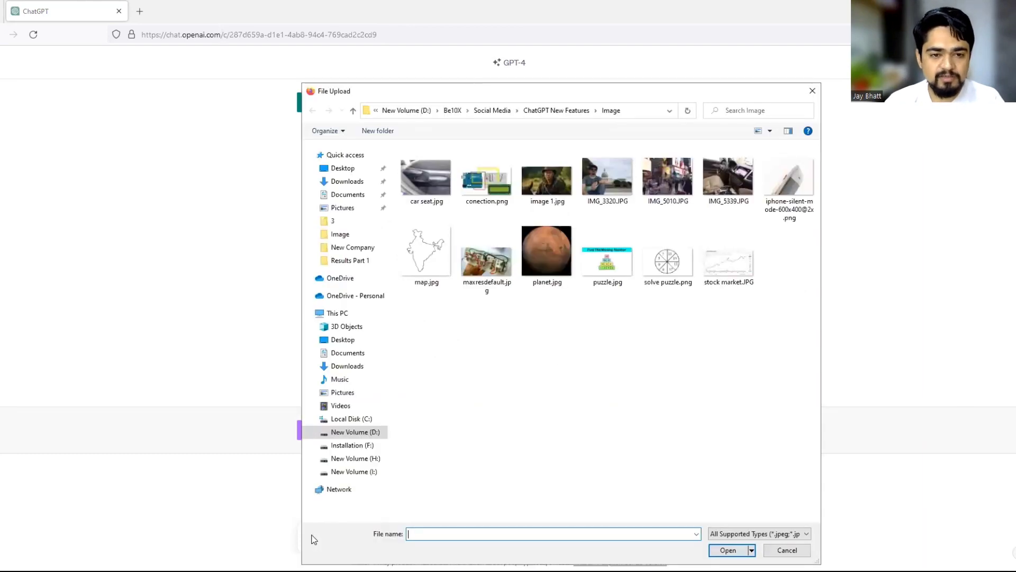
left_click(617, 180)
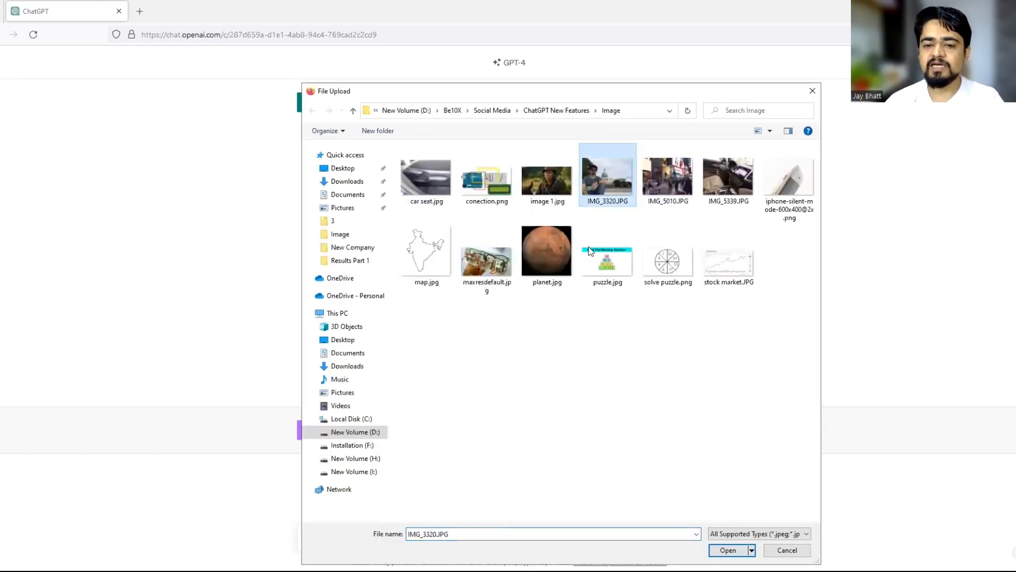
left_click(726, 550)
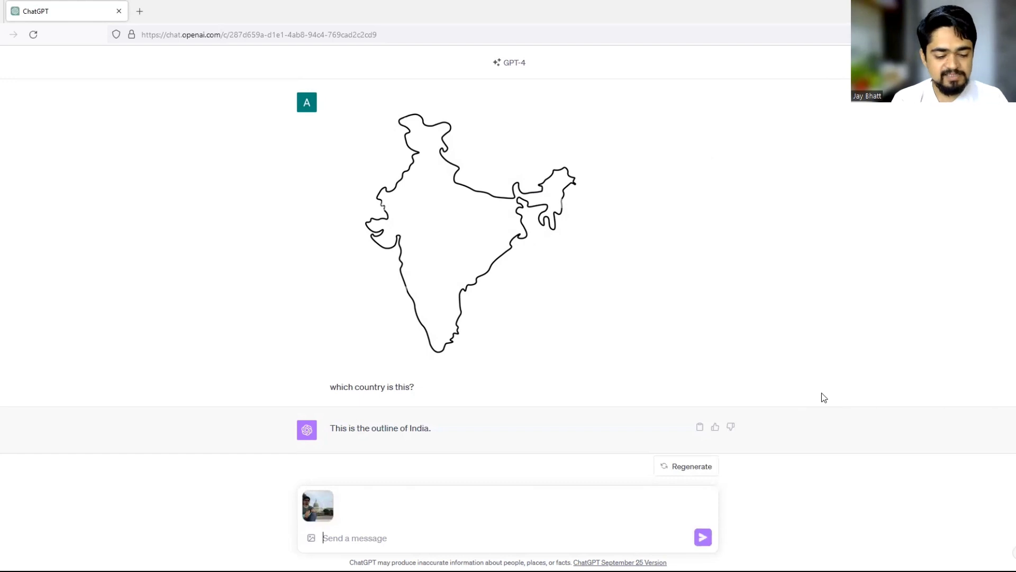
type("which place")
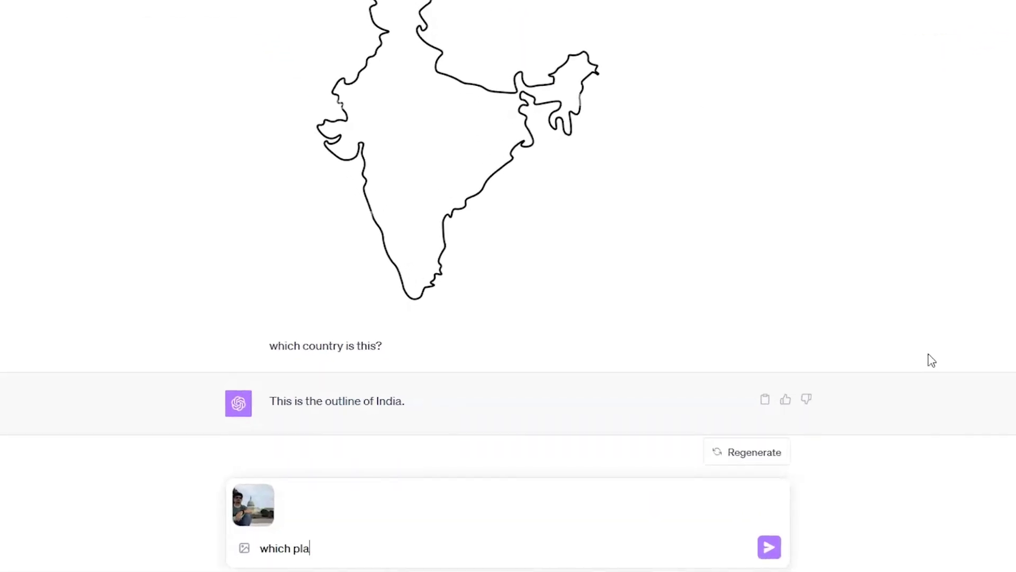
type(" is this?")
key("Return")
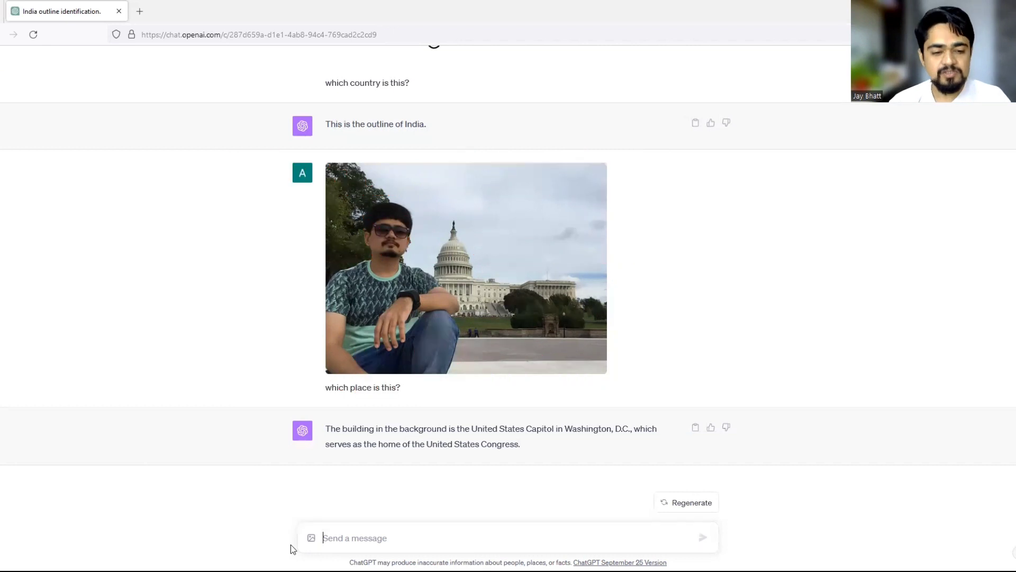
- Attach stock market.JPG and send 'analyze this stock'
left_click(311, 539)
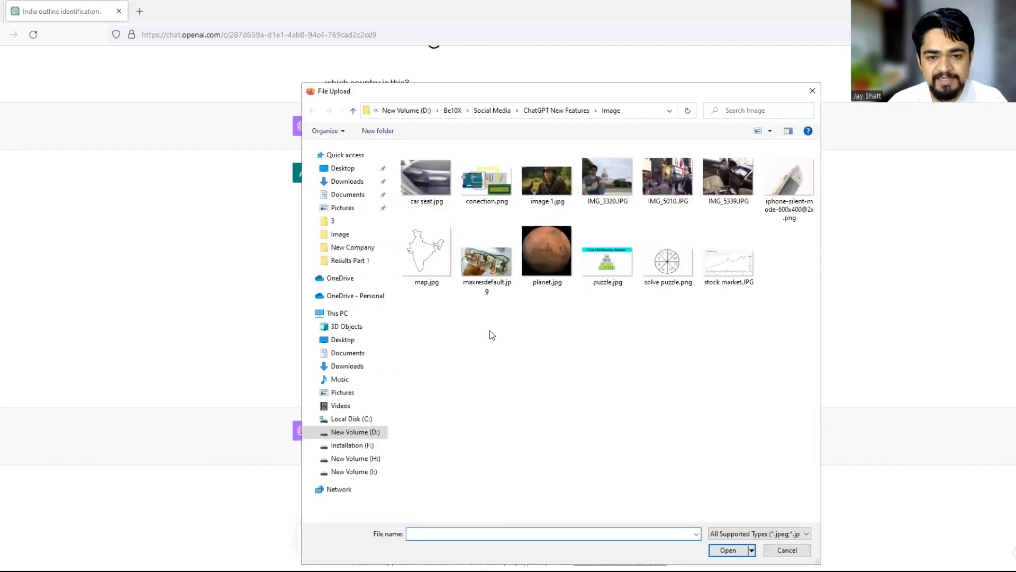
left_click(729, 259)
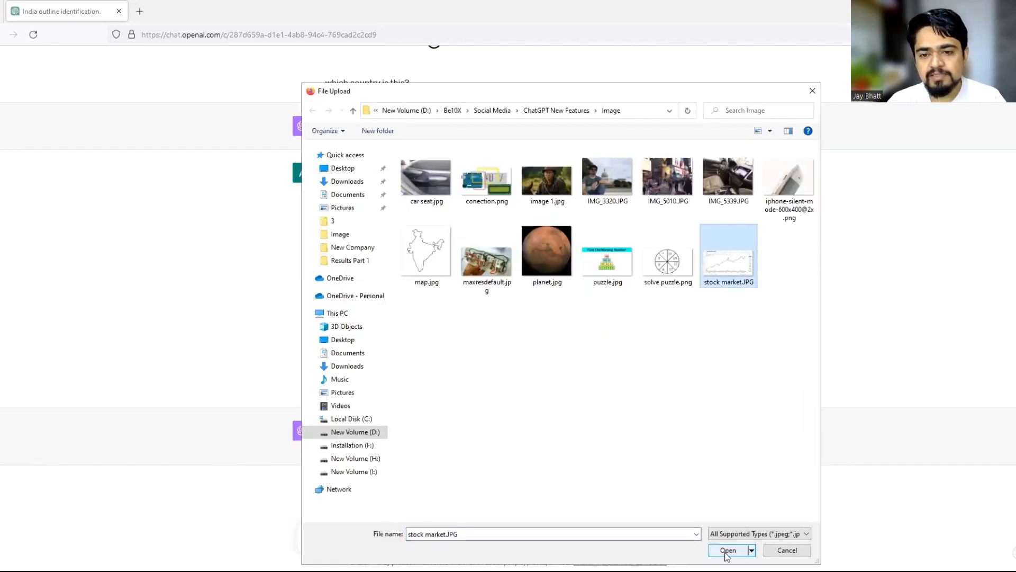
left_click(727, 551)
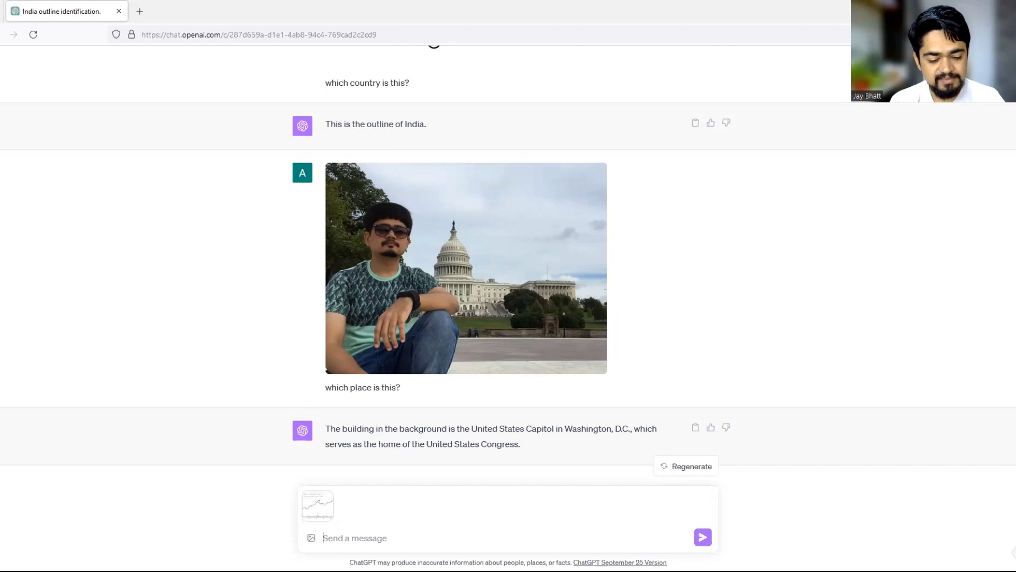
type("analy")
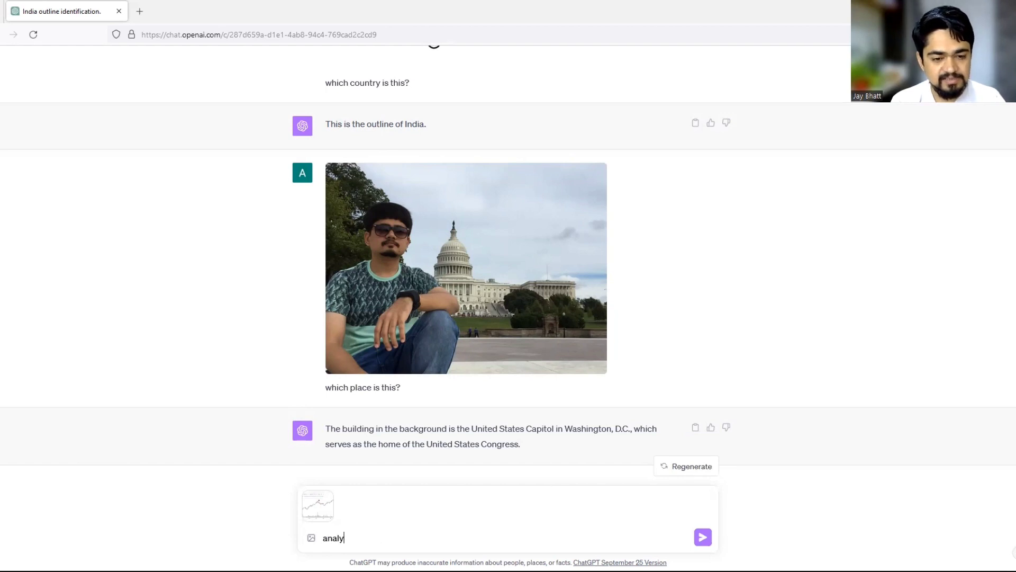
type("ze this s")
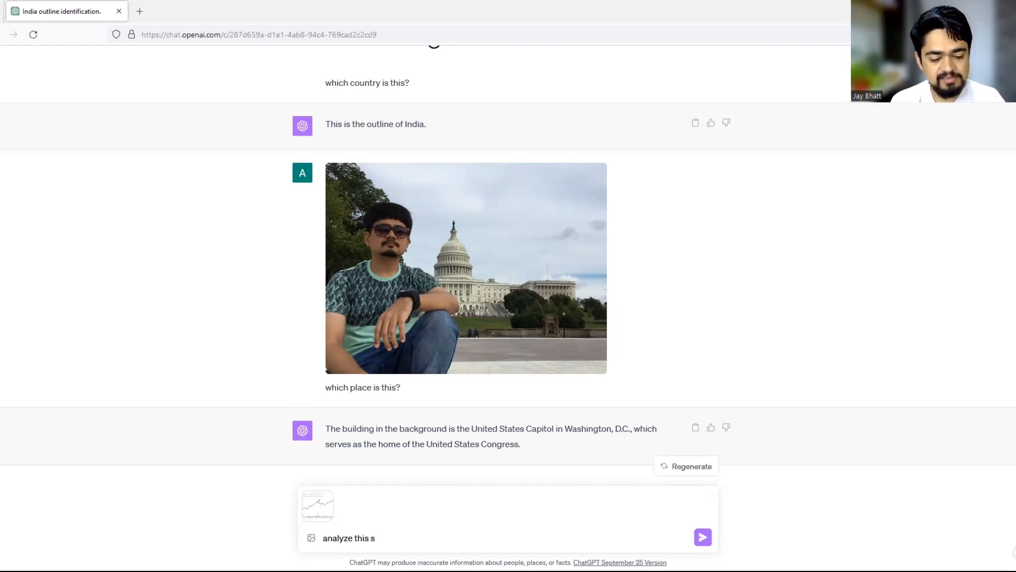
type("tock")
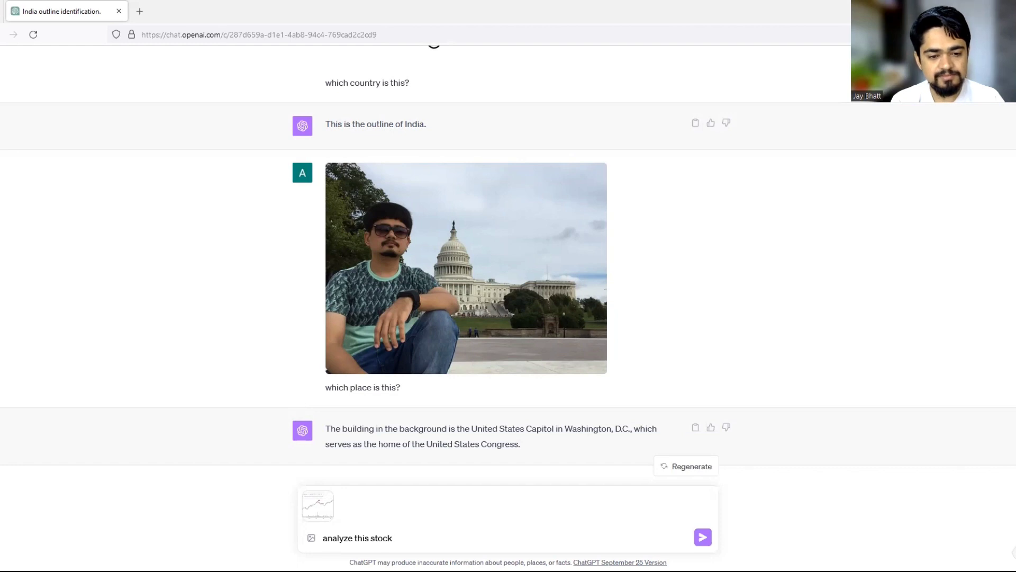
key("Return")
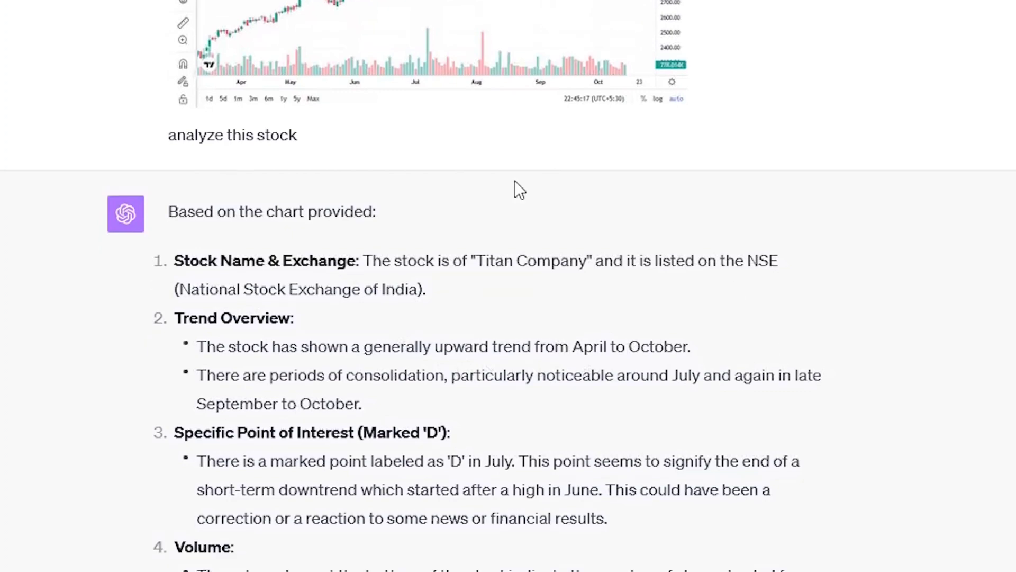
- Enlarge the Titan Company chart briefly, then read the analysis down to its summary
scroll(513, 187, "up", 6)
left_click(468, 412)
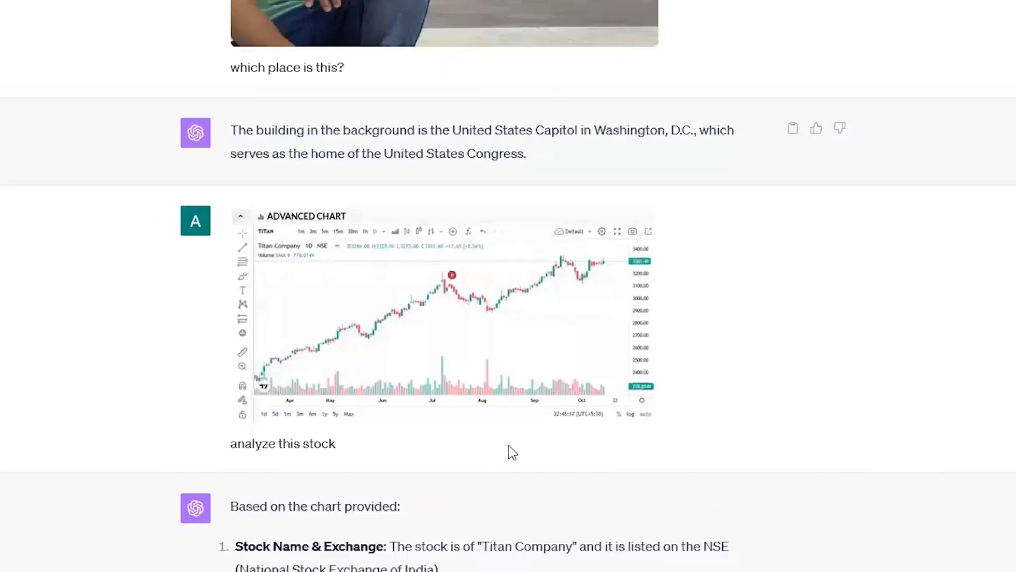
key("Escape")
scroll(606, 492, "down", 4)
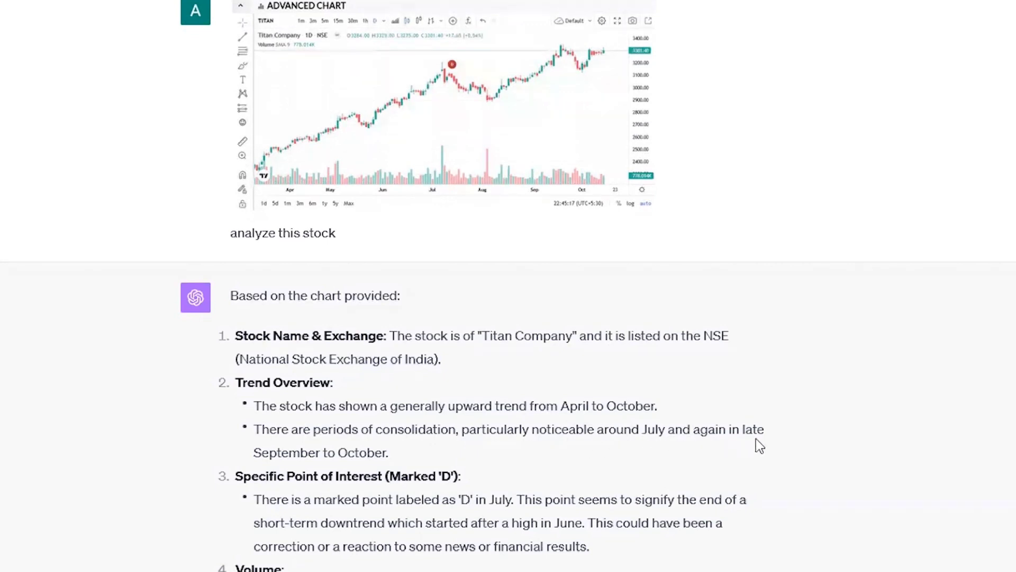
scroll(323, 452, "down", 2)
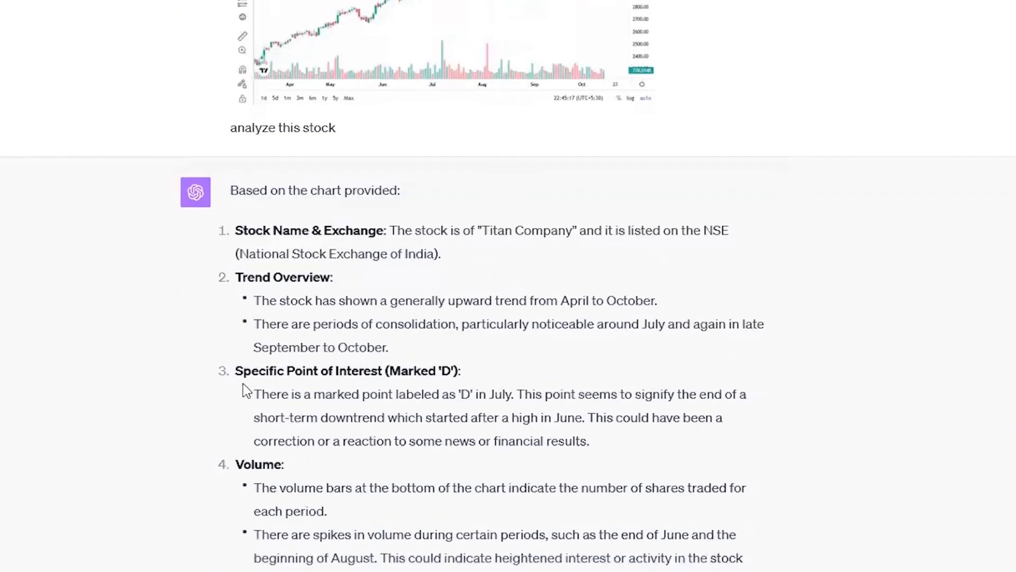
left_click_drag(240, 370, 378, 370)
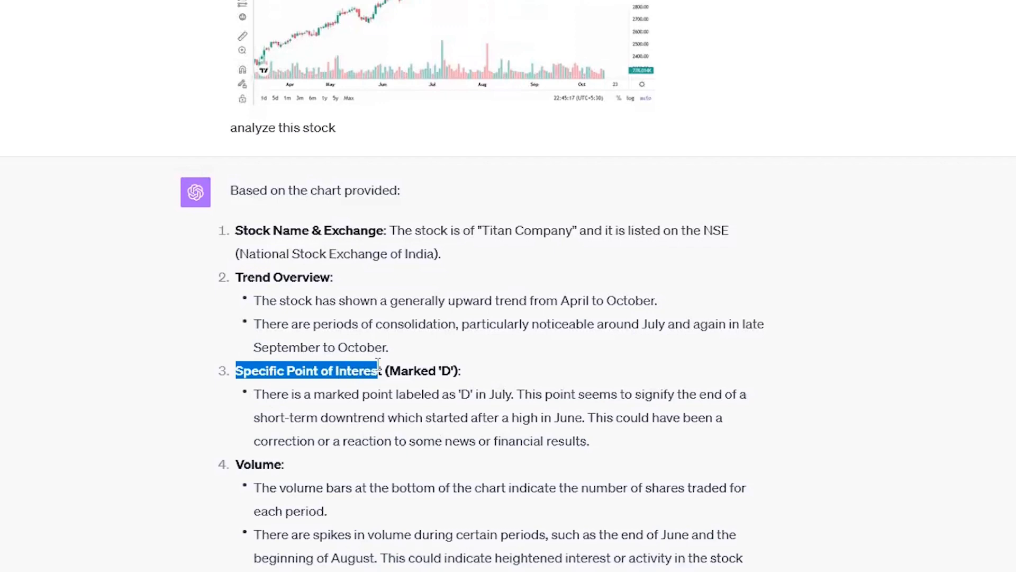
scroll(244, 344, "down", 3)
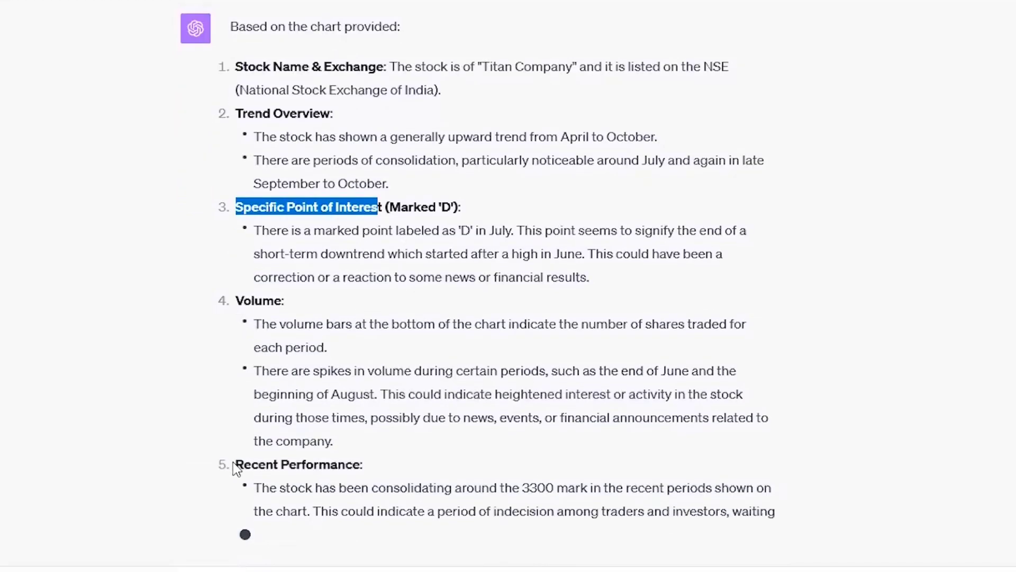
left_click_drag(237, 465, 592, 424)
left_click(595, 419)
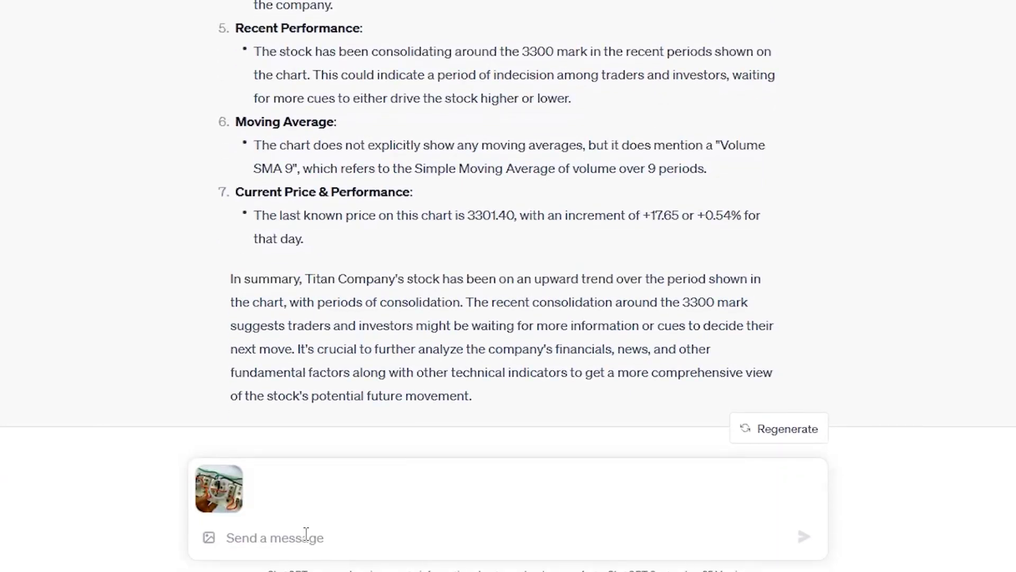
- Send 'are the connections correct?' with the attached socket-wiring photo
type("are the")
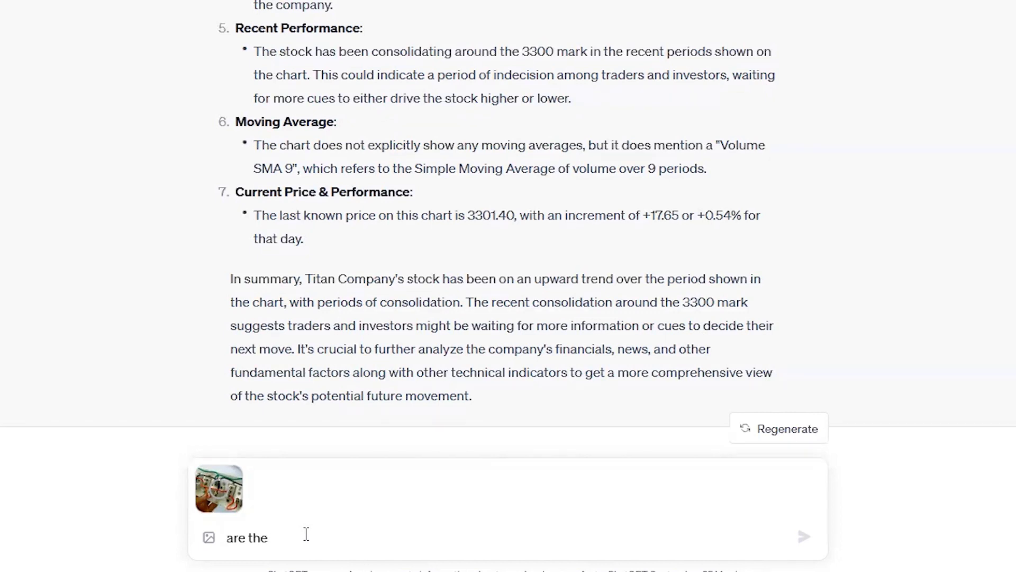
type(" connections corrrrect?")
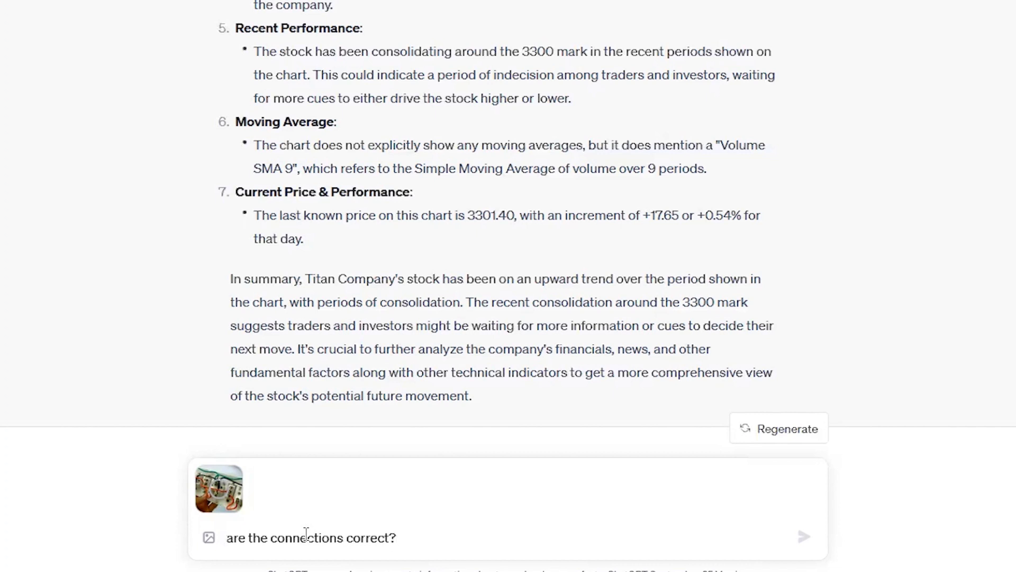
key("shift+Return")
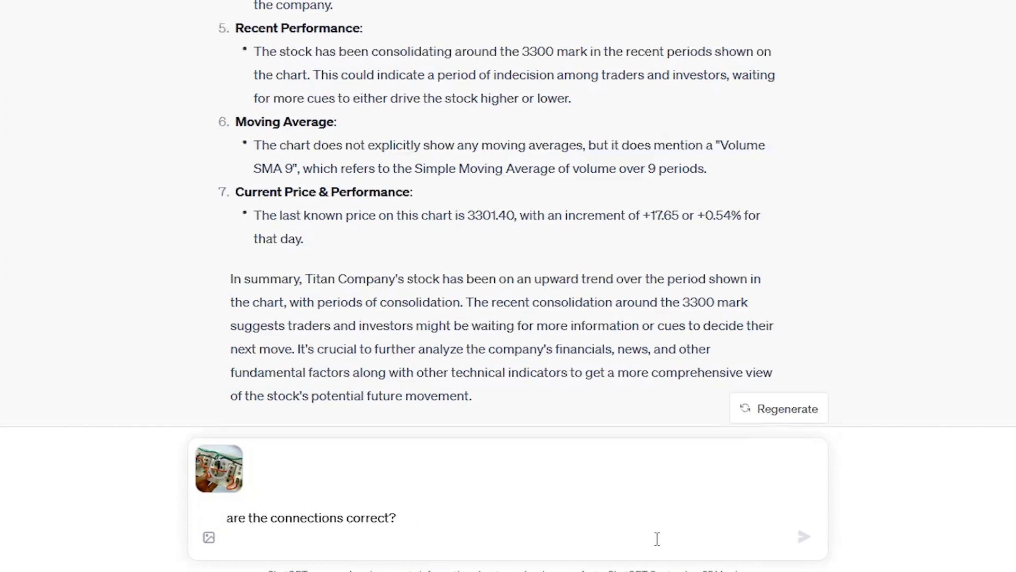
key("shift+Return")
left_click(495, 513)
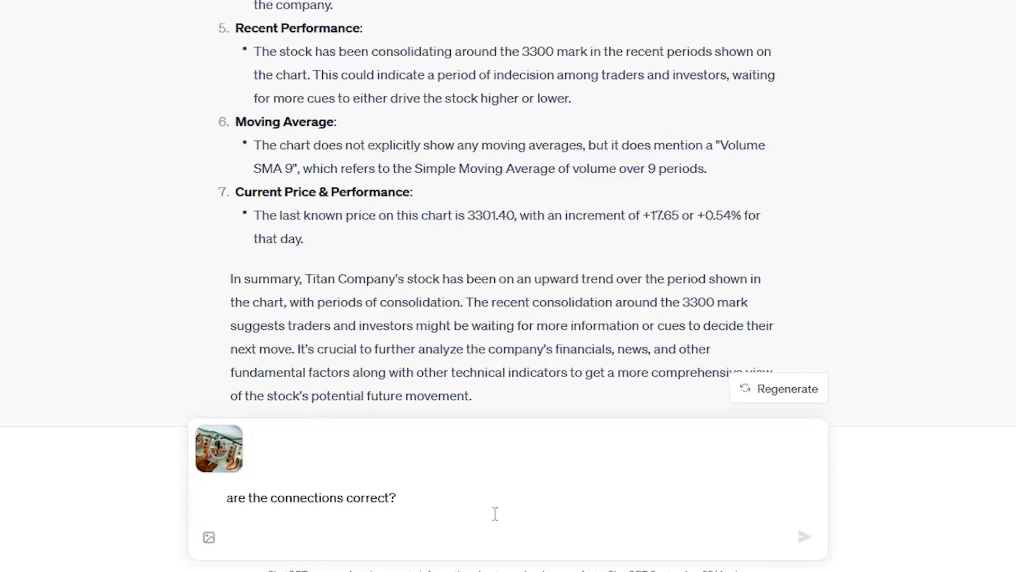
key("Return")
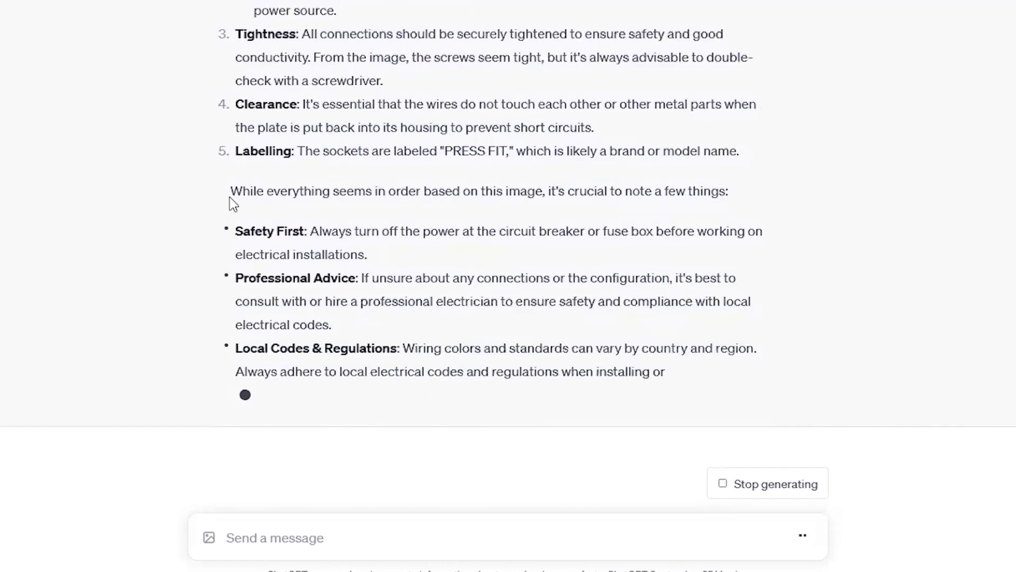
- Review the reply's Safety First, Professional Advice and Local Codes & Regulations sections
left_click_drag(729, 169, 339, 168)
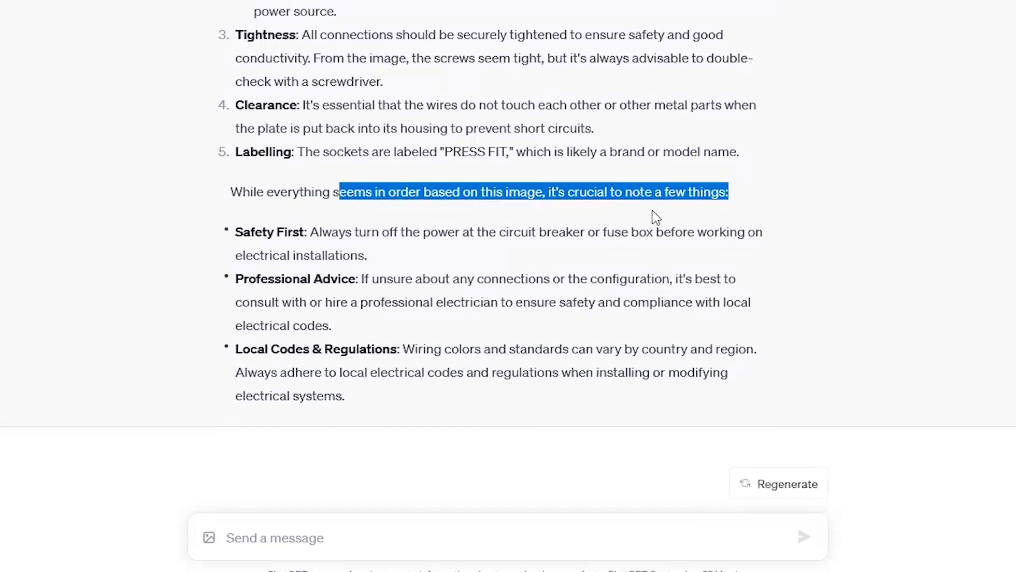
left_click(708, 203)
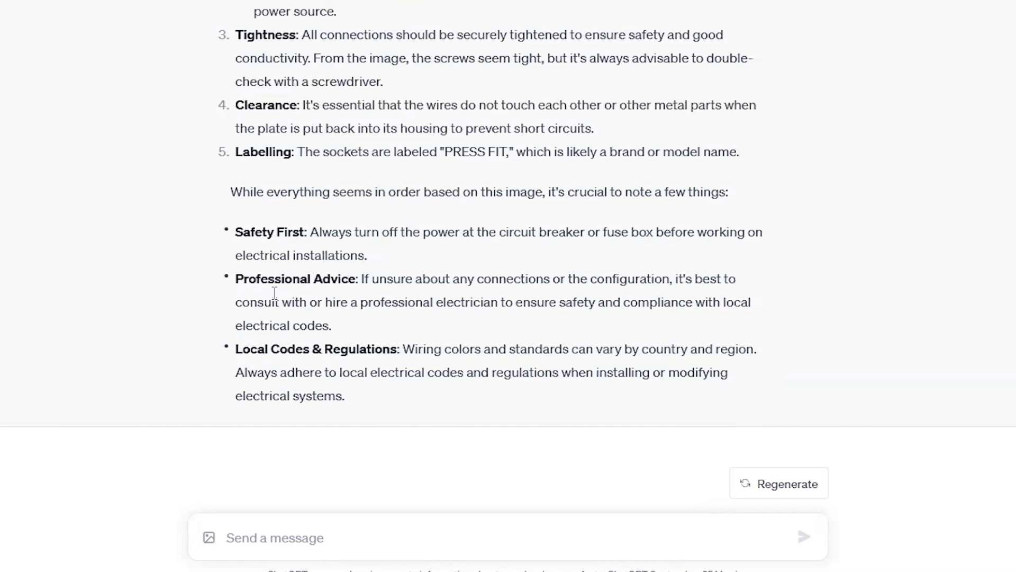
left_click_drag(258, 347, 360, 349)
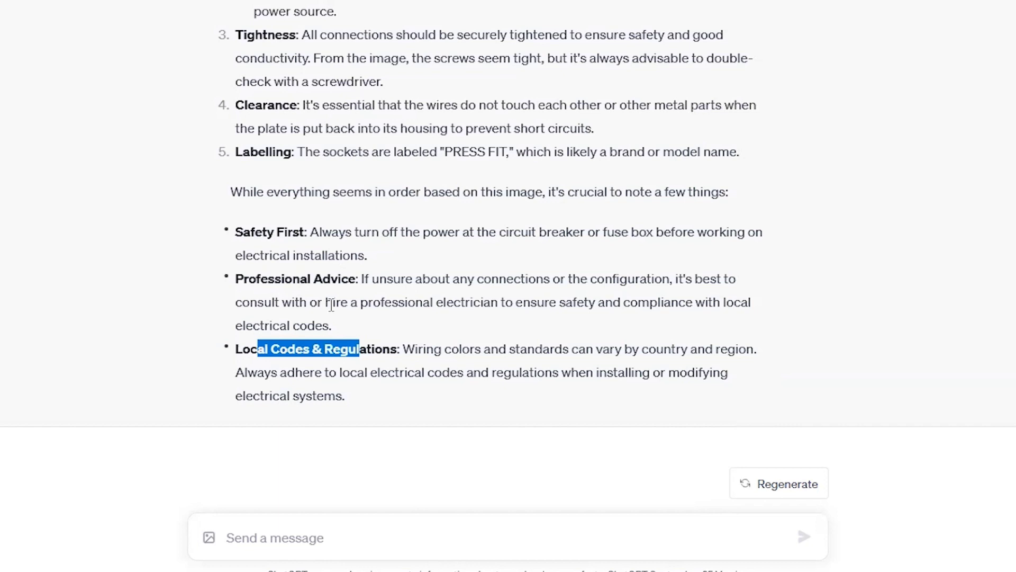
left_click_drag(249, 279, 349, 279)
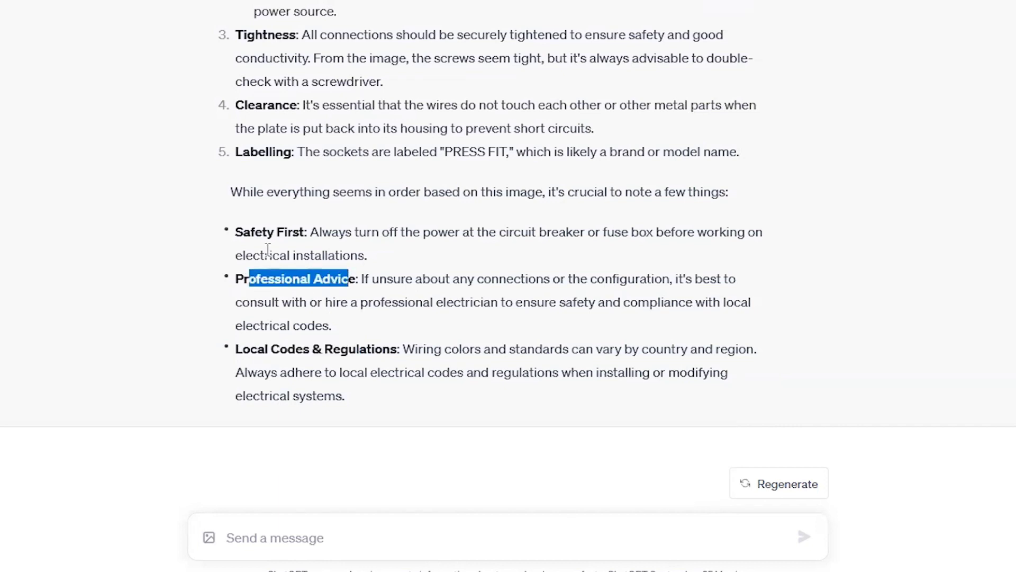
left_click_drag(236, 232, 290, 232)
left_click(169, 254)
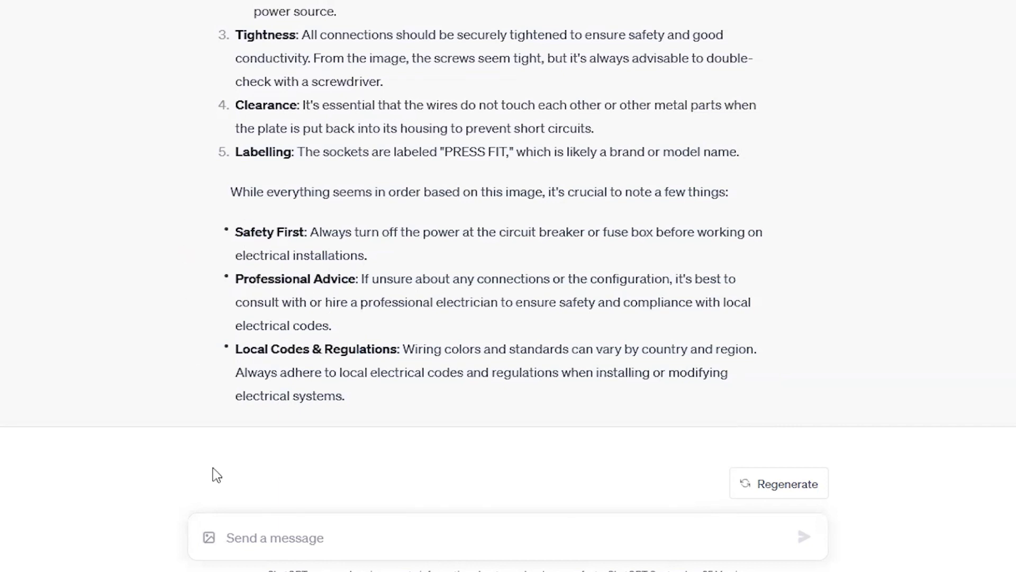
- Attach the IMG_5010 street photo to a new message
left_click(209, 538)
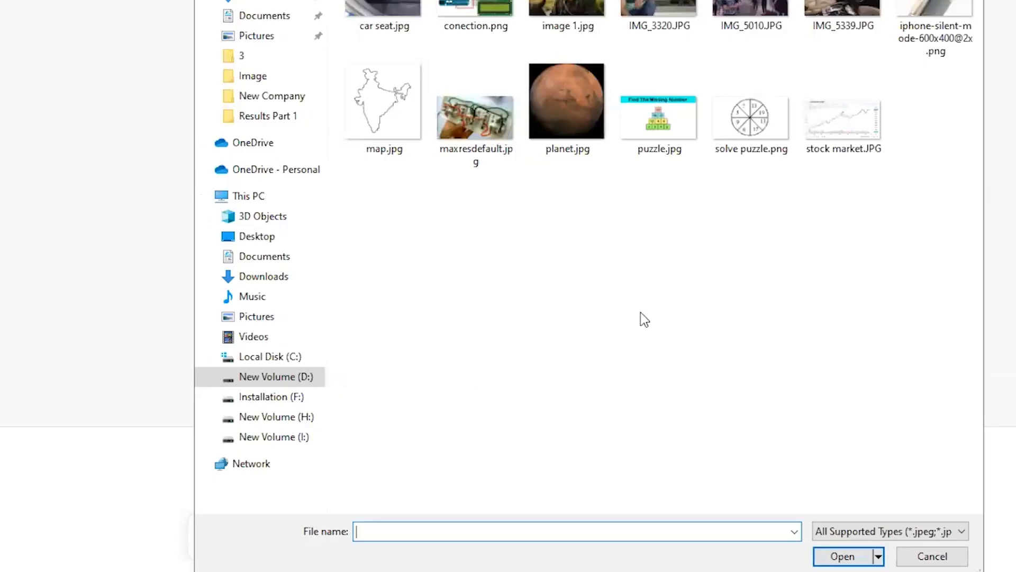
left_click(733, 32)
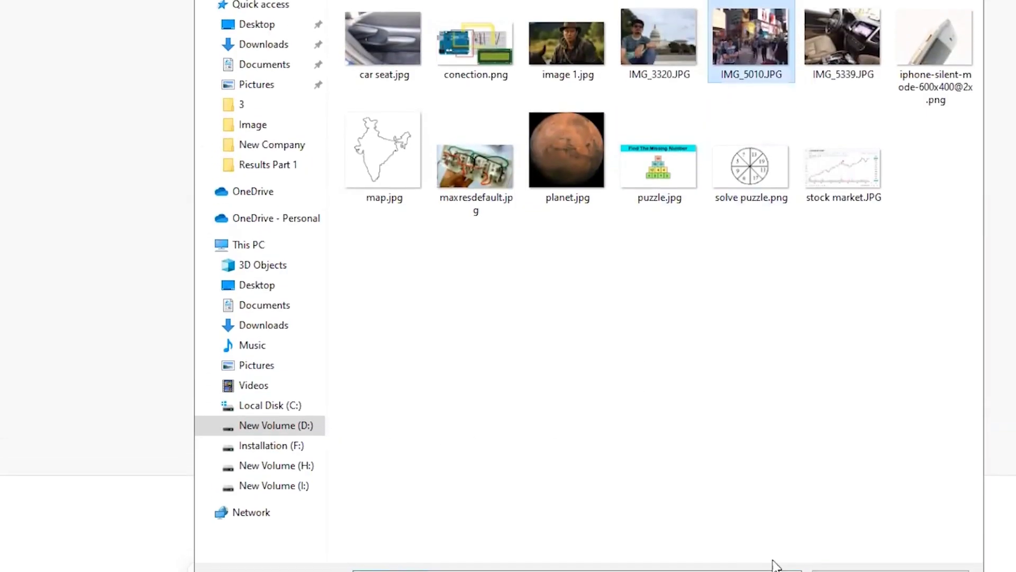
key("Return")
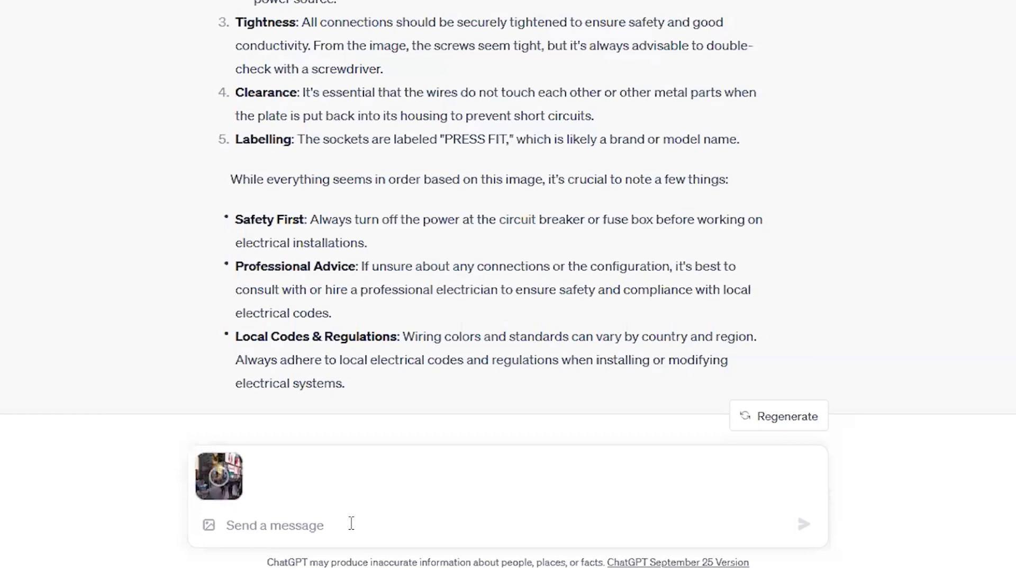
- Send a critical-analysis request covering the place, number of people and clothing colours
type("which pla")
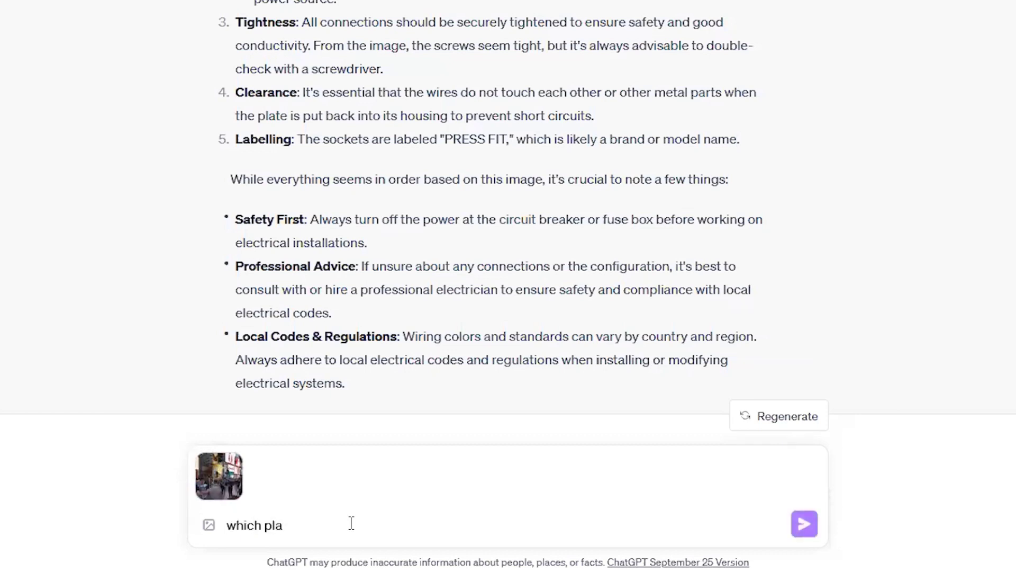
key("ctrl+a")
key("BackSpace")
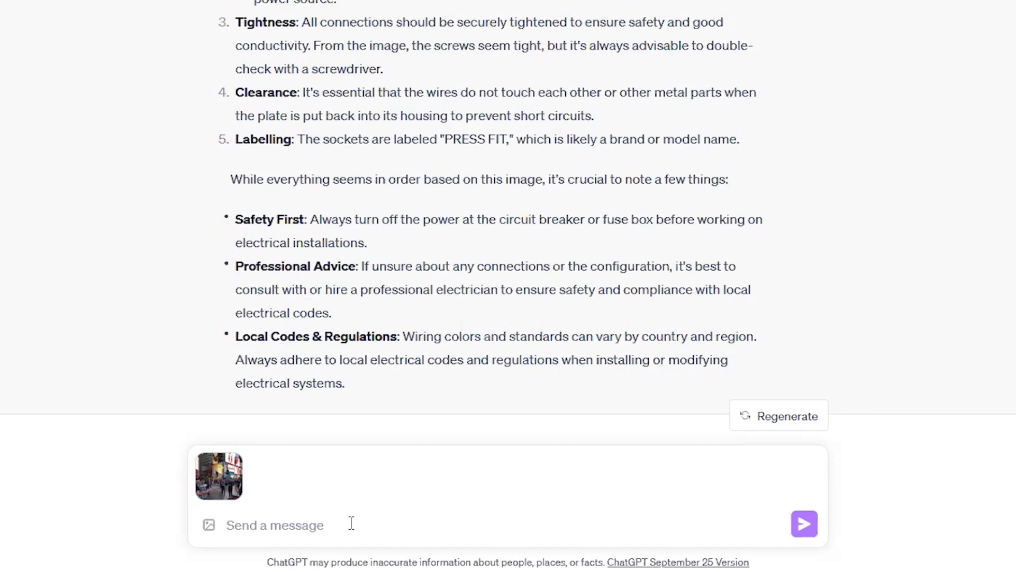
type("do a c")
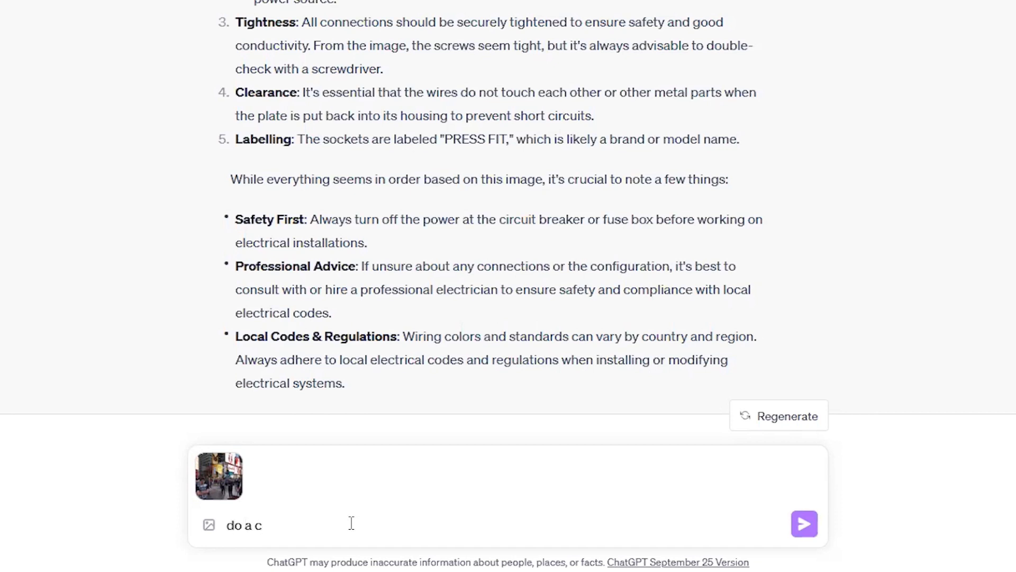
type("ritical analysis of this image, ")
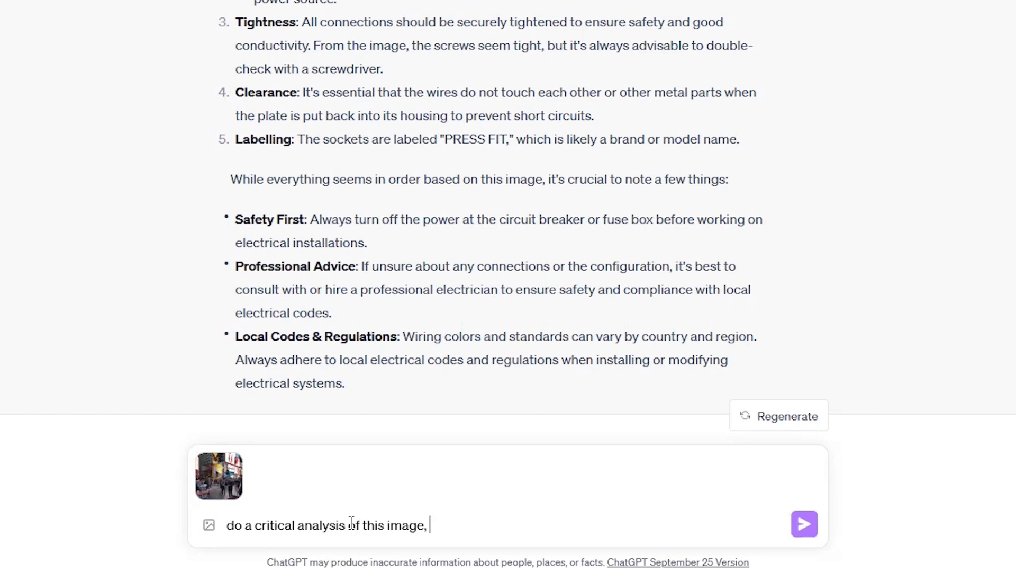
type("that may include w")
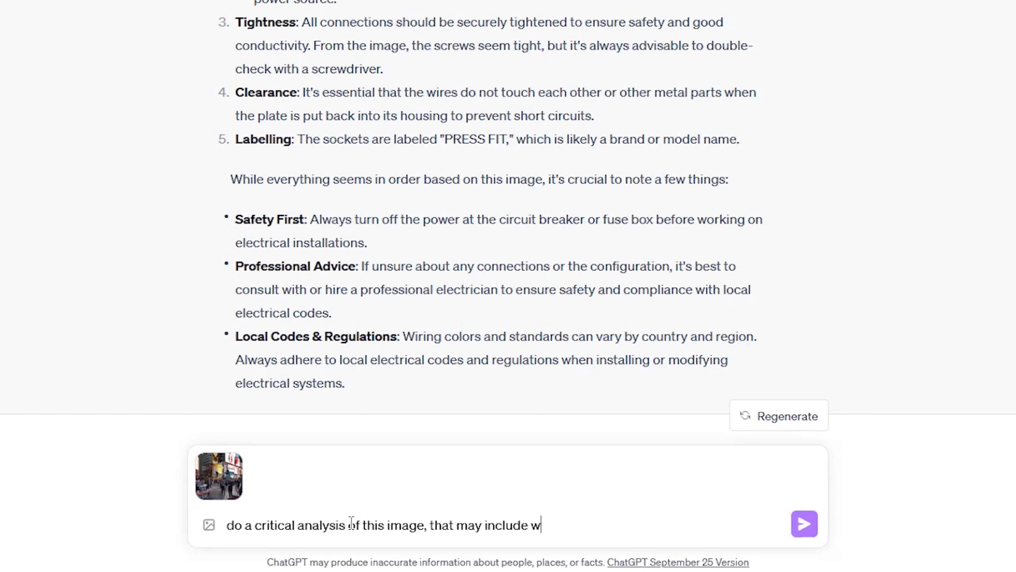
type("hic place")
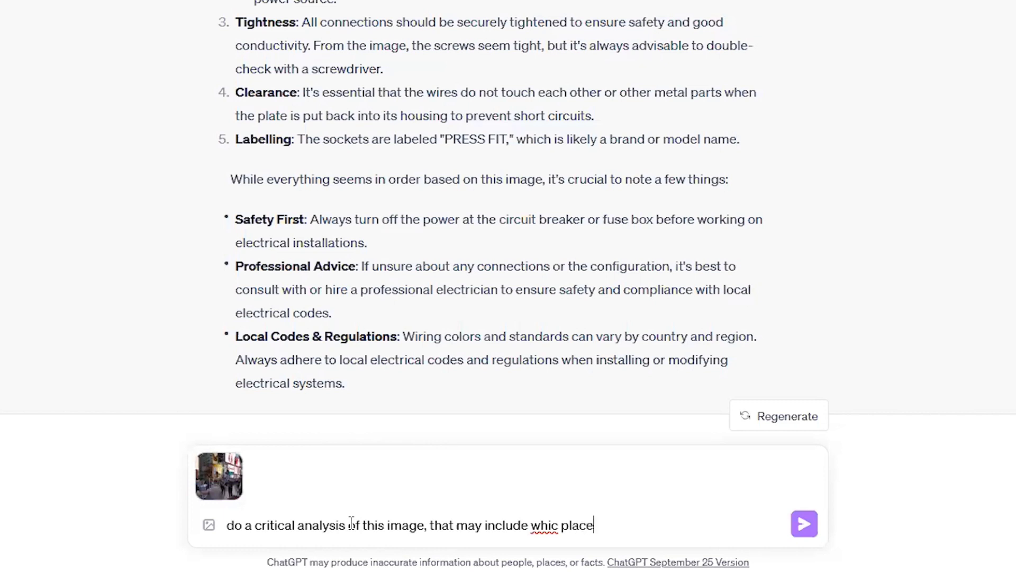
type(" is this, how ")
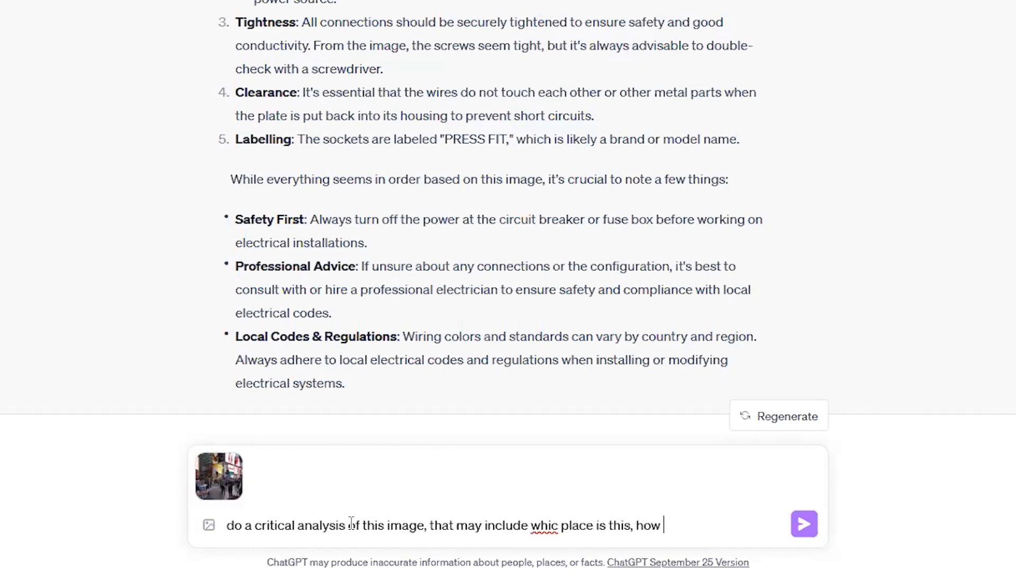
type("many people are th")
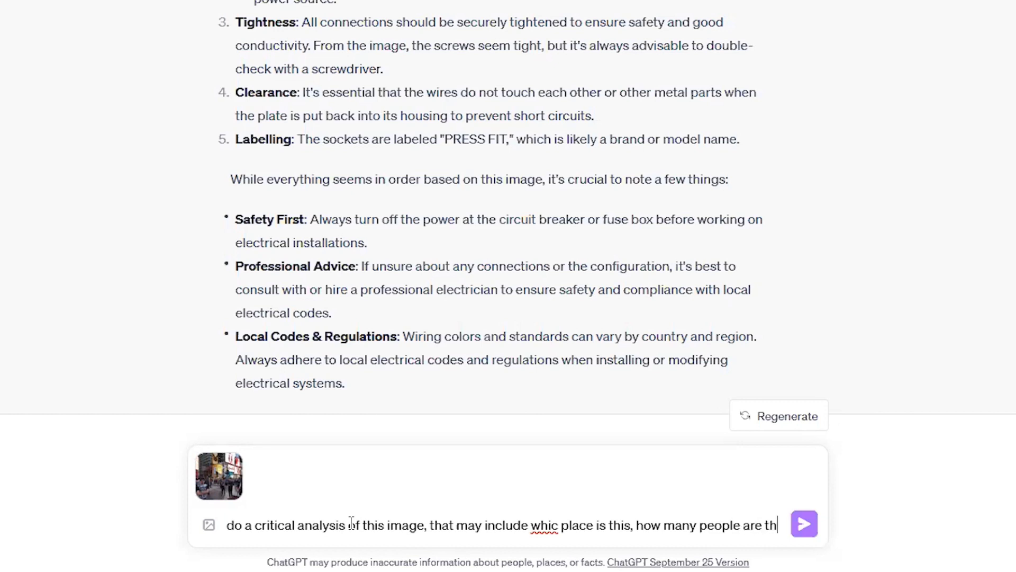
type("ere, which ")
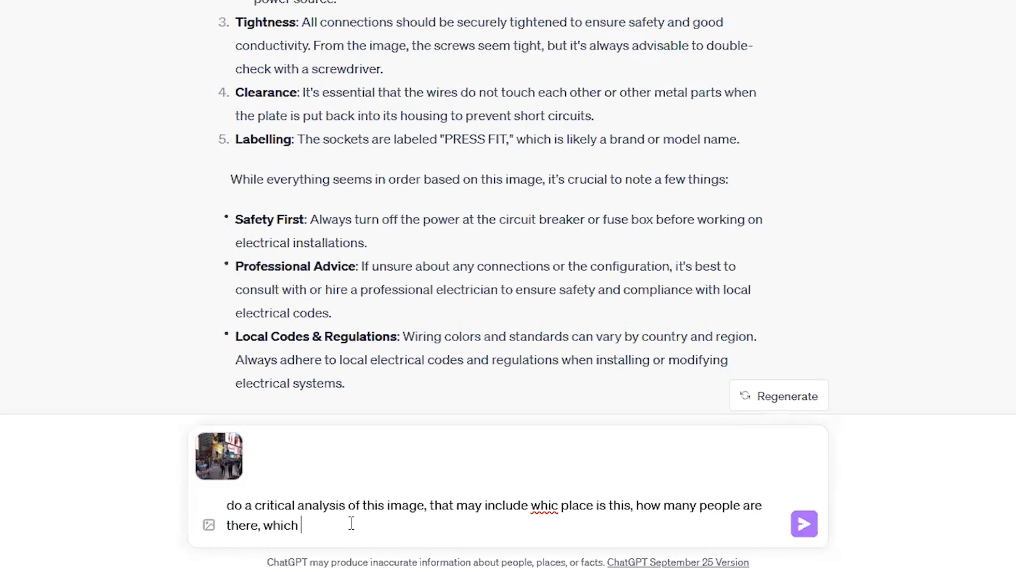
type("color clothes people")
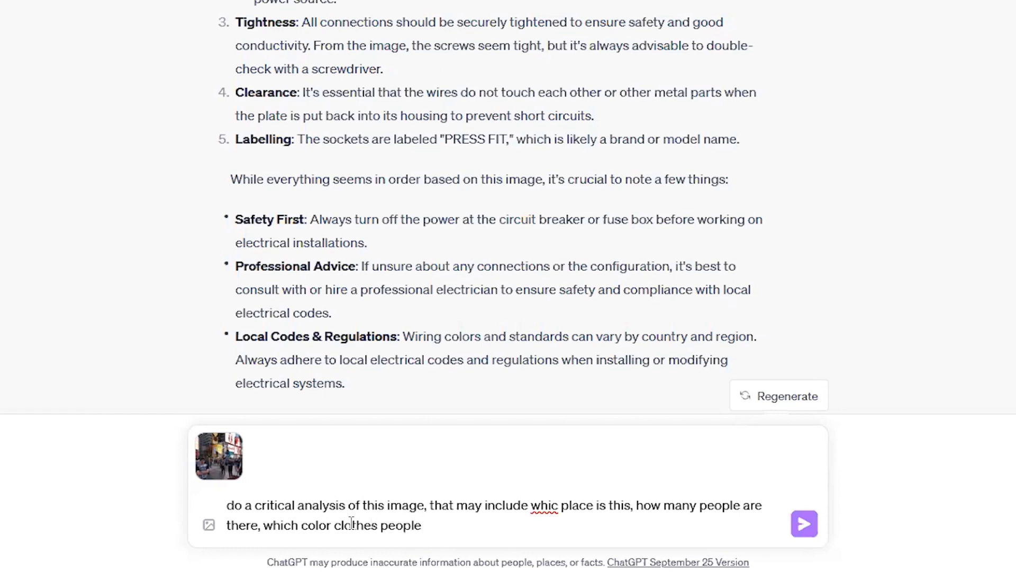
type(" do like to wear,")
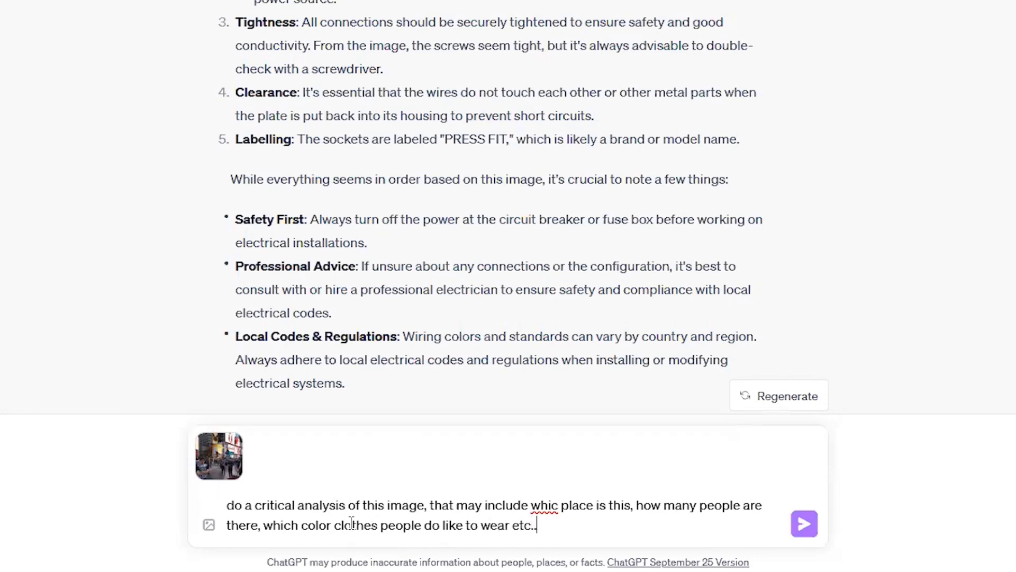
key("Return")
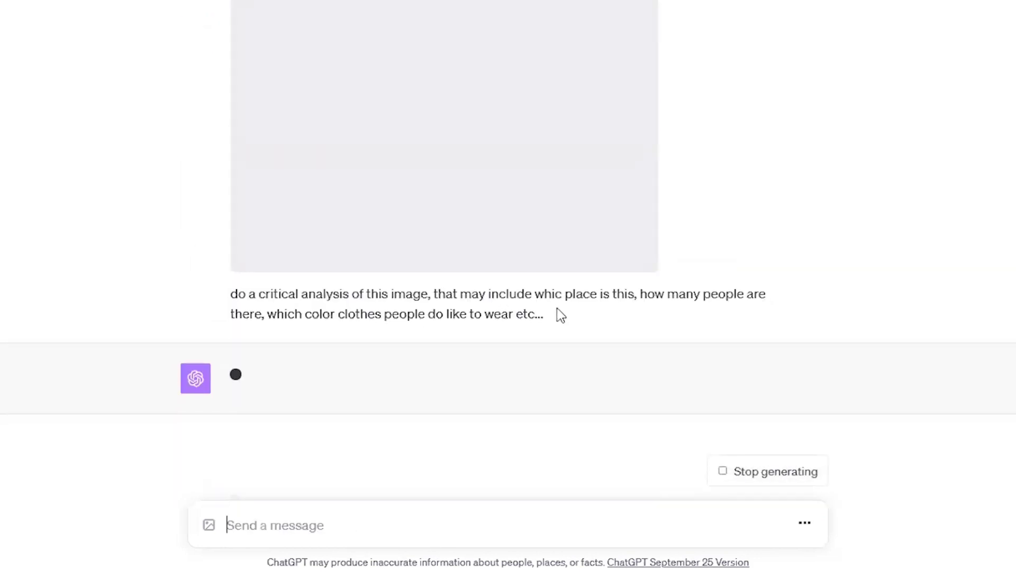
- Read the streaming Times Square analysis, scrolling down to the clothing Colors section
left_click_drag(535, 294, 563, 293)
left_click(900, 253)
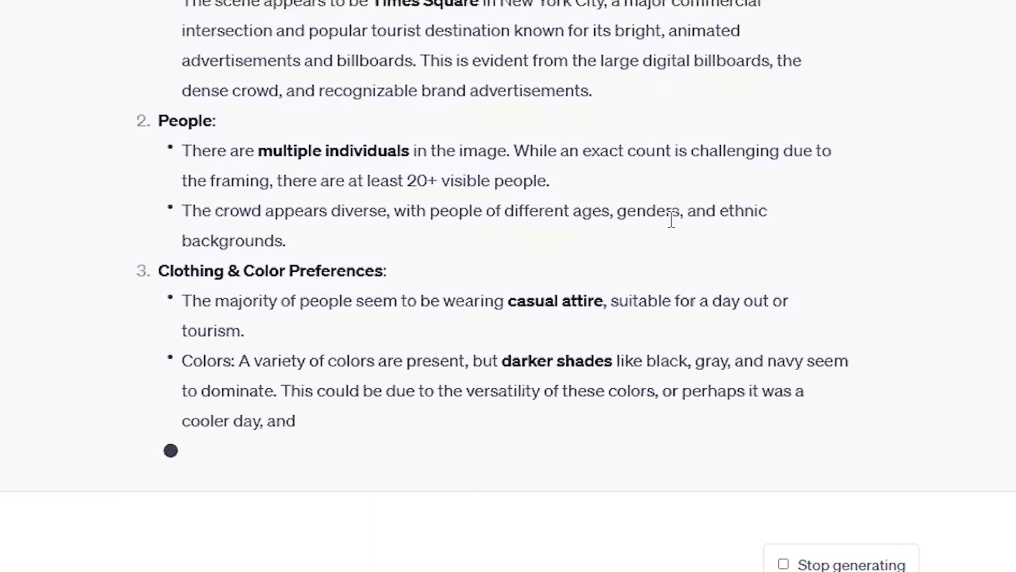
scroll(623, 219, "up", 7)
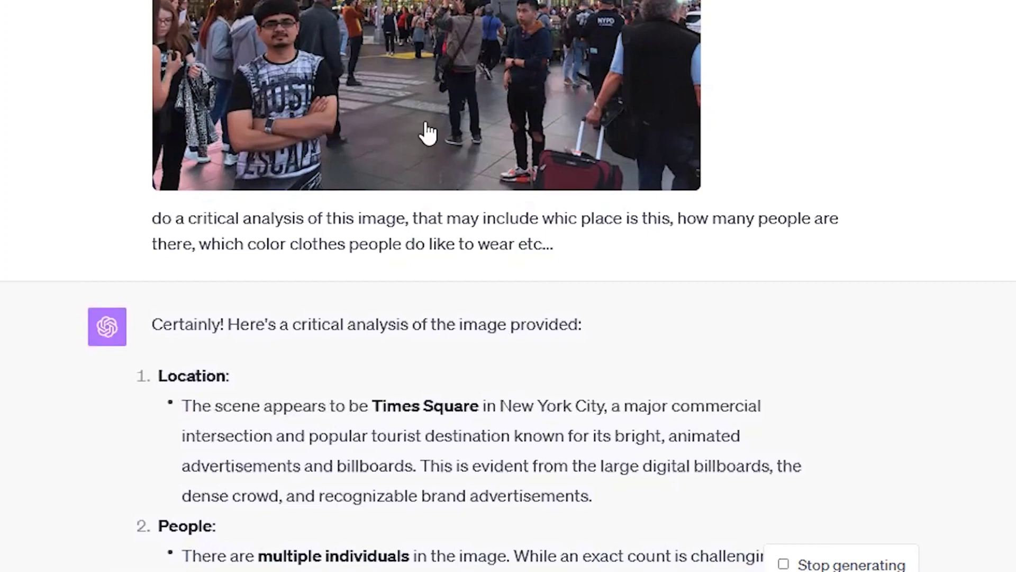
scroll(617, 307, "down", 8)
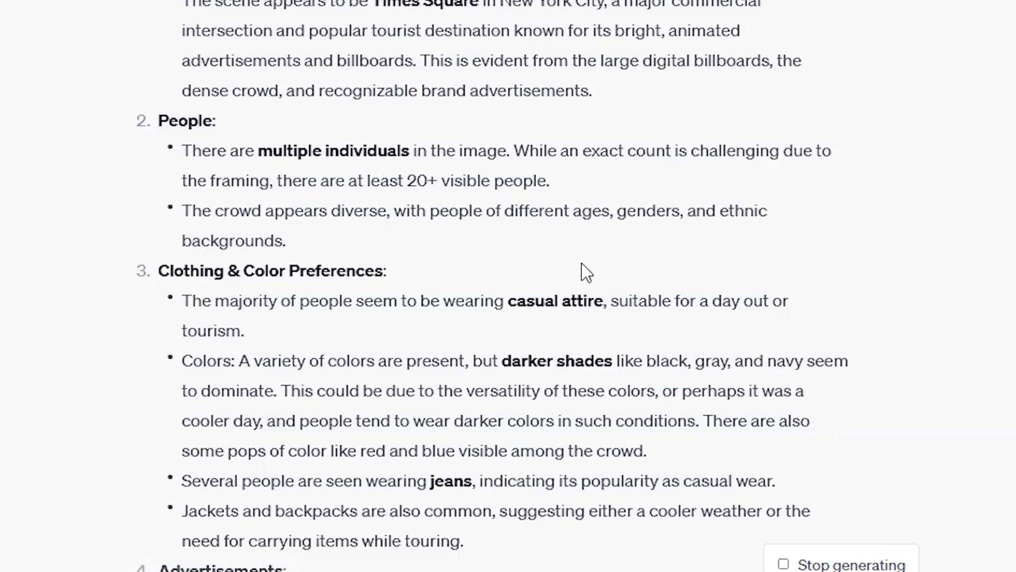
scroll(582, 272, "down", 3)
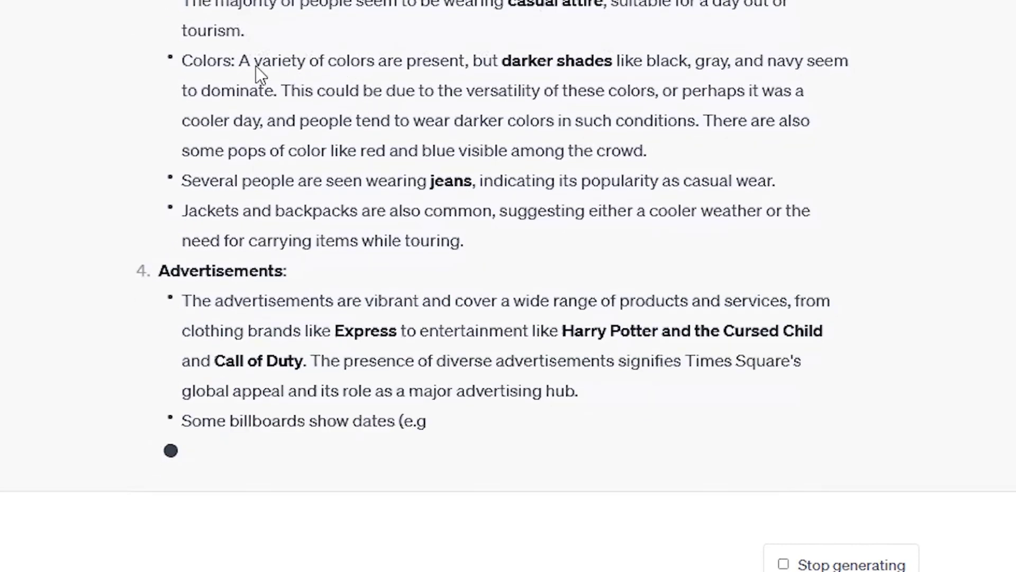
left_click_drag(241, 63, 541, 65)
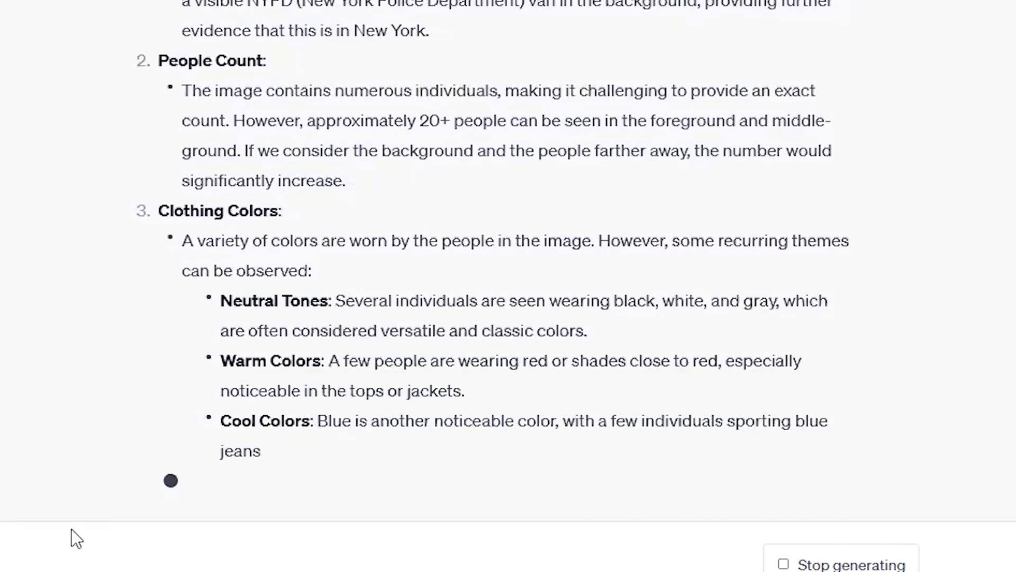
- Read the regenerated reply's Clothing Colors, Advertisements and Billboards, and Harry Potter play sections
left_click_drag(164, 157, 368, 392)
left_click(172, 312)
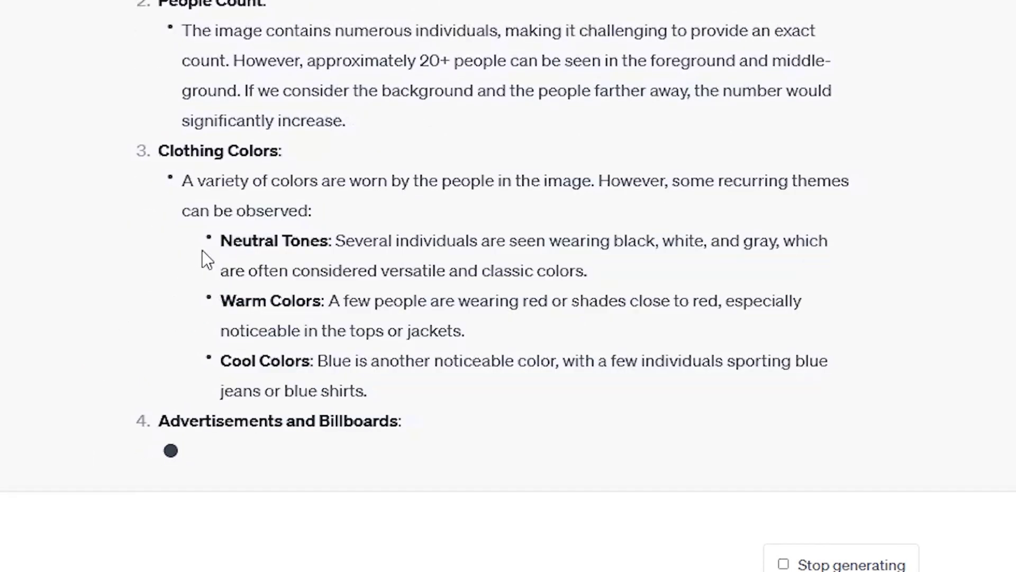
scroll(568, 331, "up", 2)
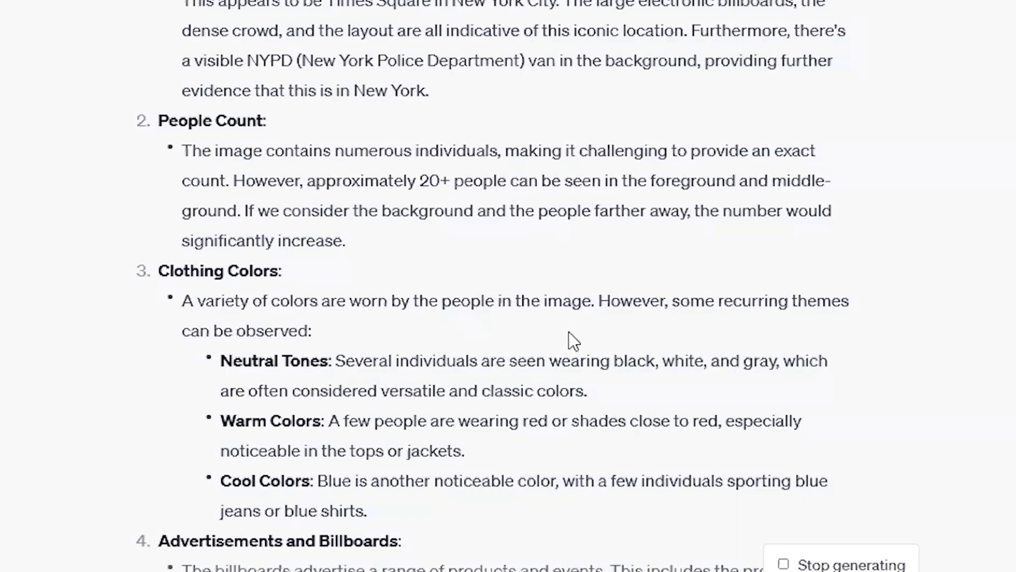
scroll(569, 331, "down", 8)
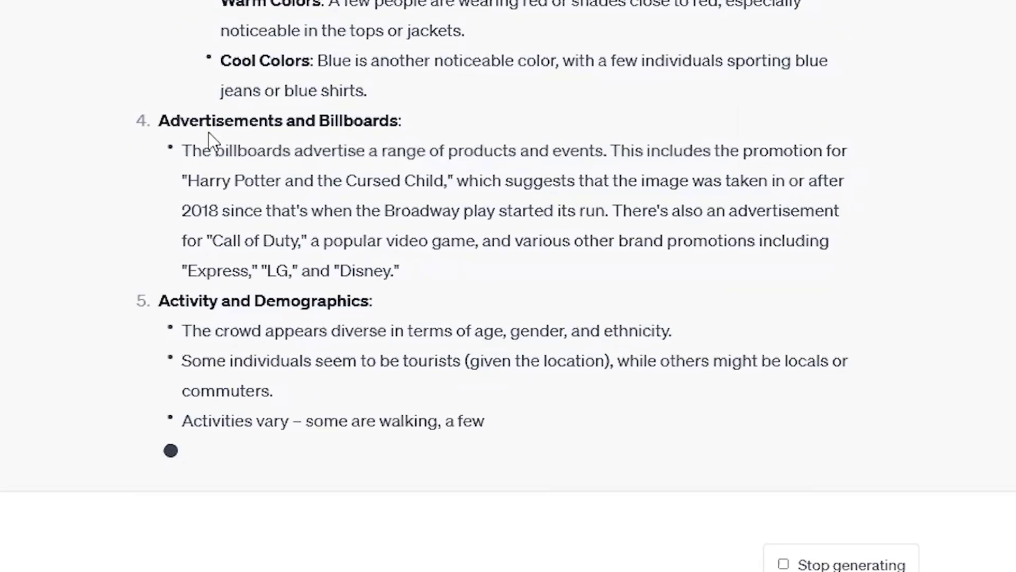
left_click_drag(160, 118, 545, 109)
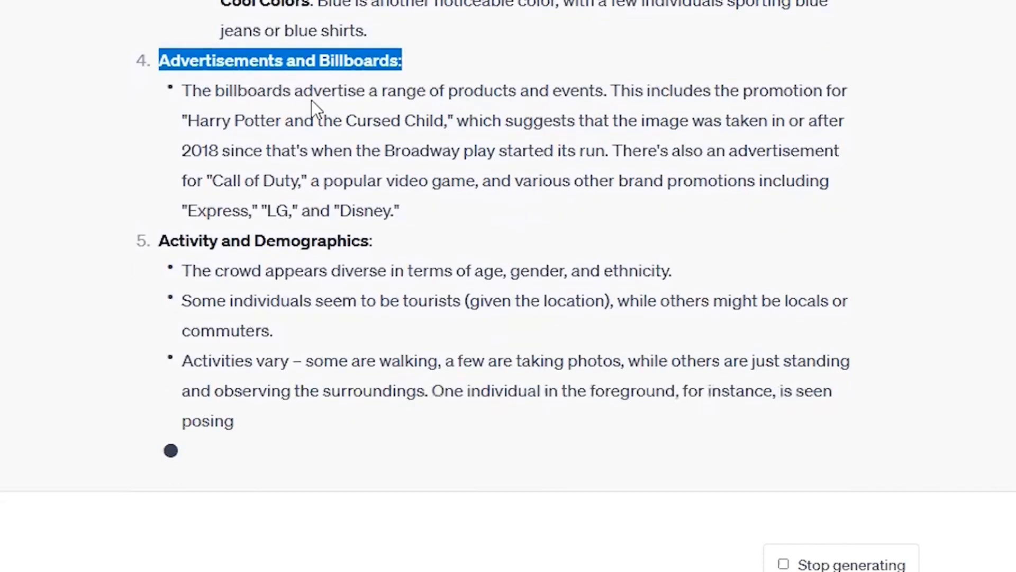
left_click(471, 209)
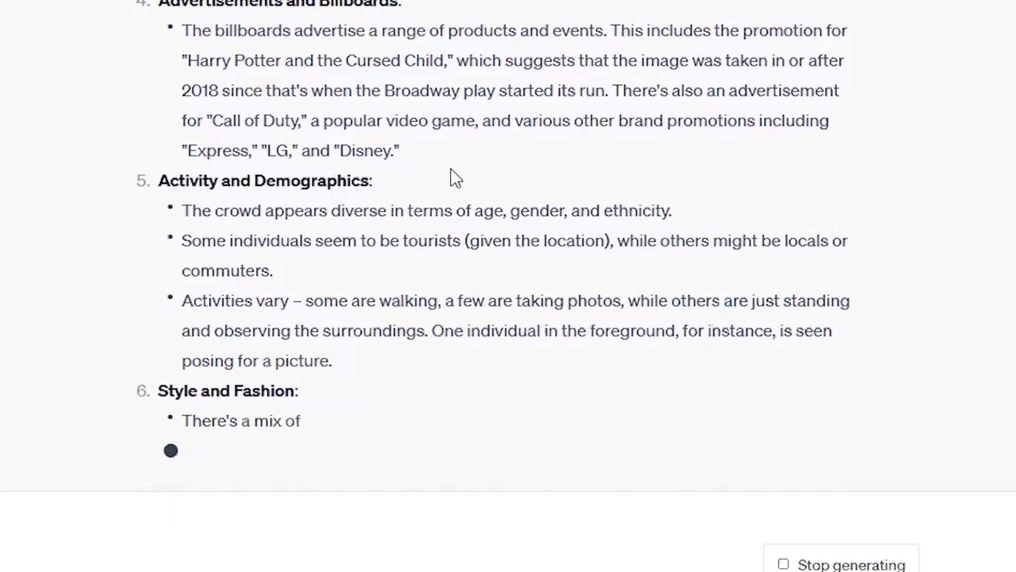
left_click_drag(190, 60, 418, 61)
scroll(472, 113, "up", 15)
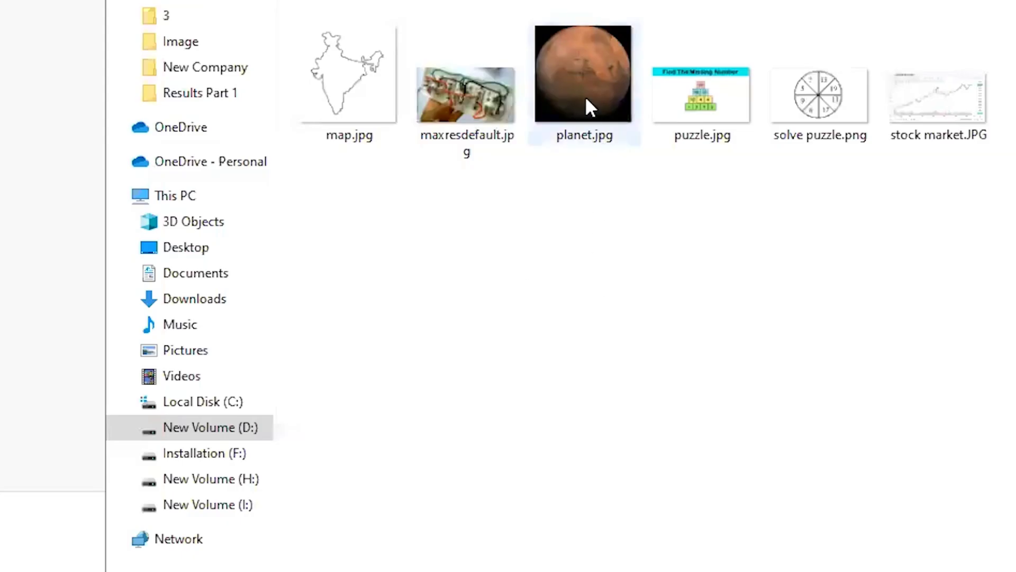
- Drag planet.jpg into the chat and ask 'what is this?'
left_click_drag(585, 94, 265, 527)
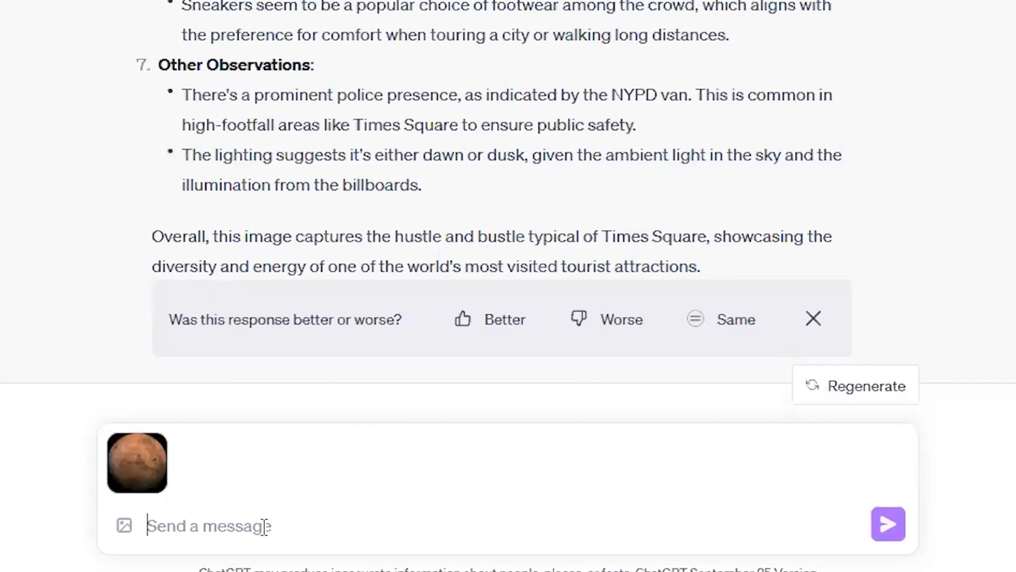
type("what is this?")
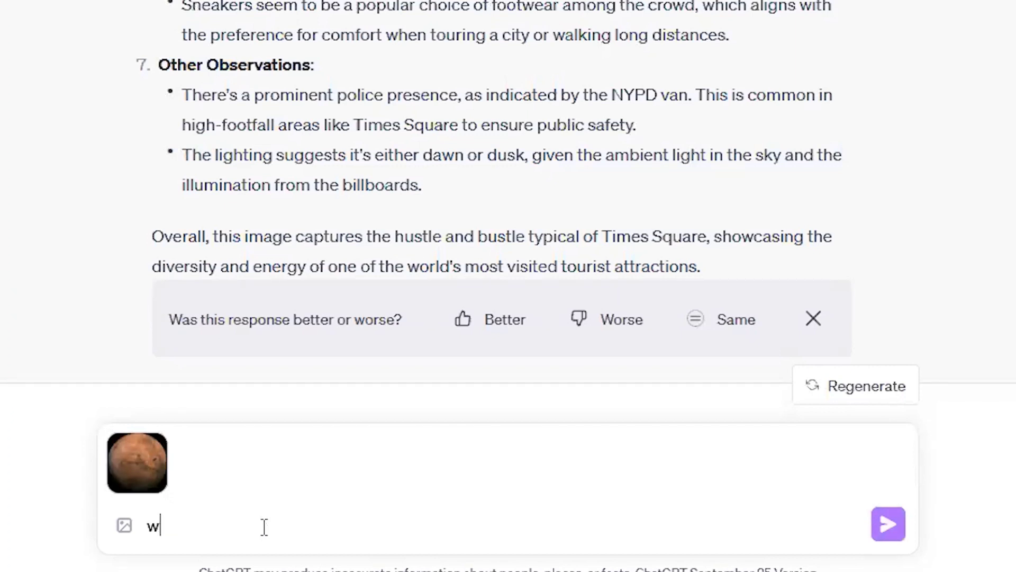
key("Return")
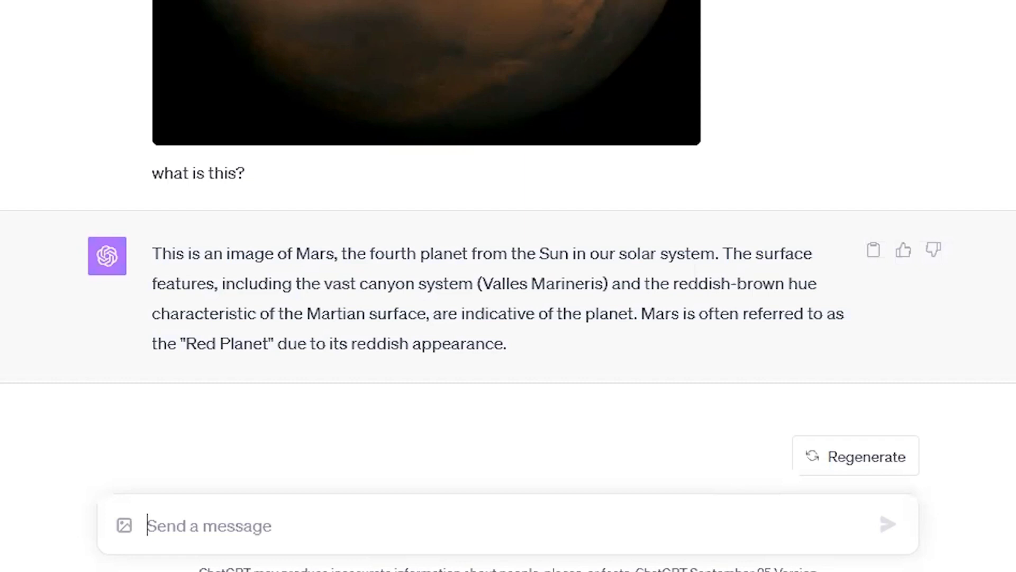
- Read the Mars, Red Planet answer and bring up the file picker for another image
left_click_drag(643, 314, 797, 351)
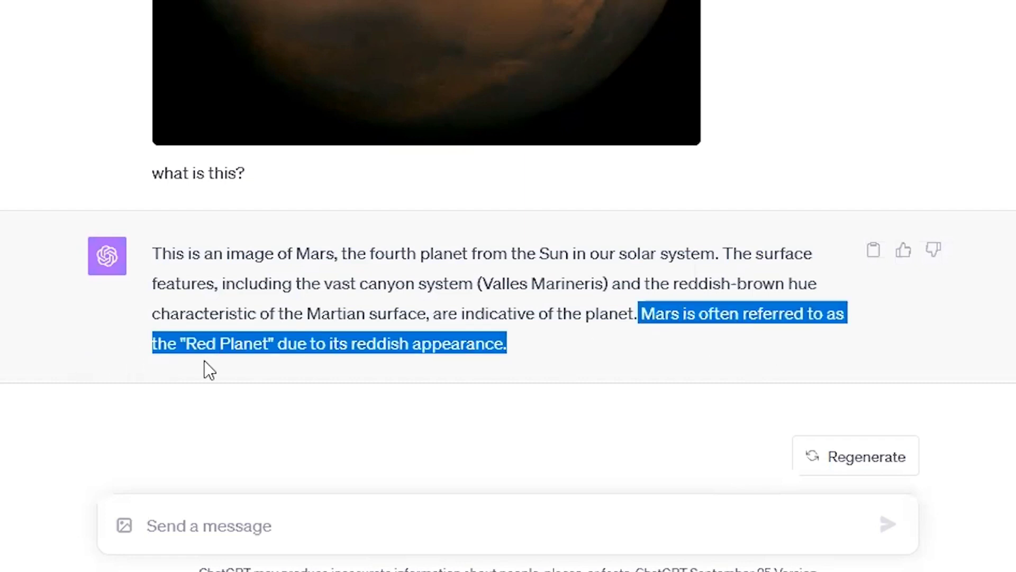
left_click(579, 365)
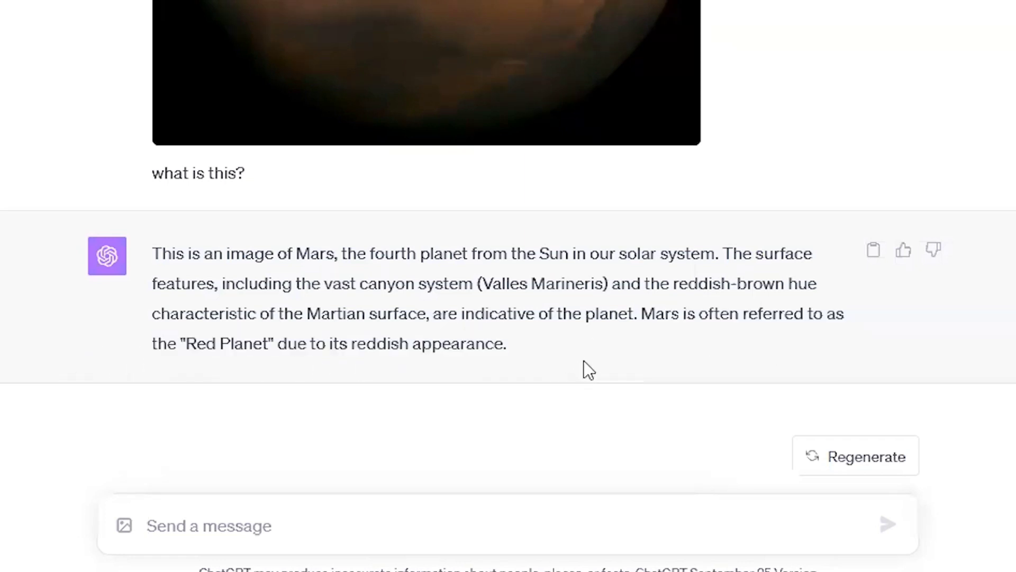
left_click(125, 523)
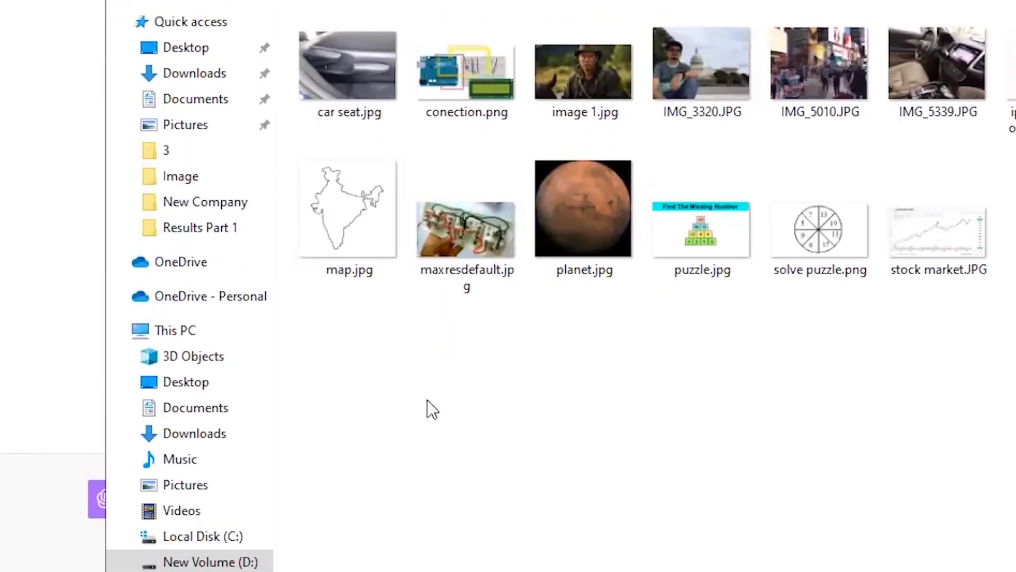
- Attach image 1.jpg, ask 'who is this in this image', then follow up with 'why'
left_click(598, 76)
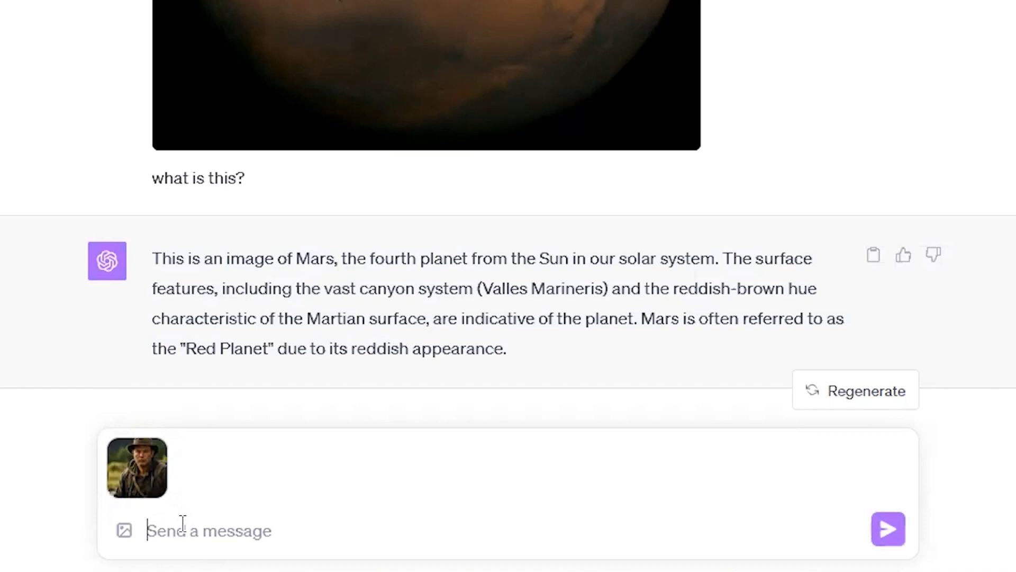
type("who is this in thi")
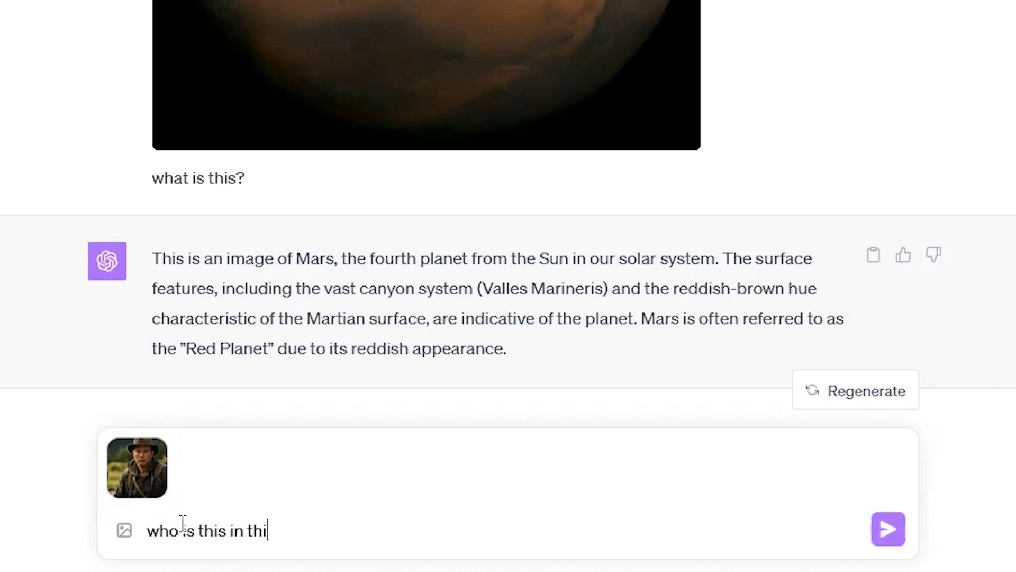
type("s image?")
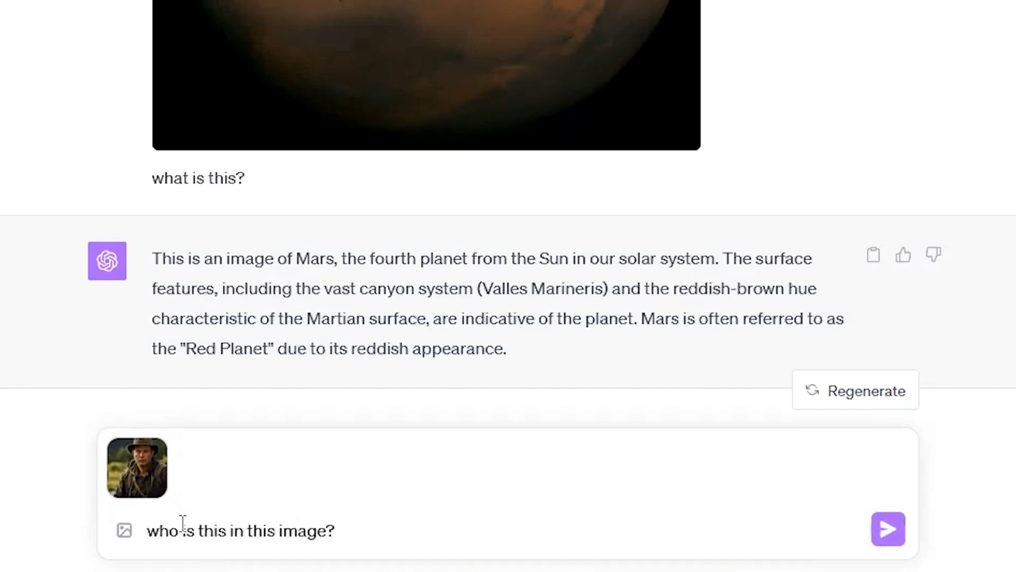
key("Return")
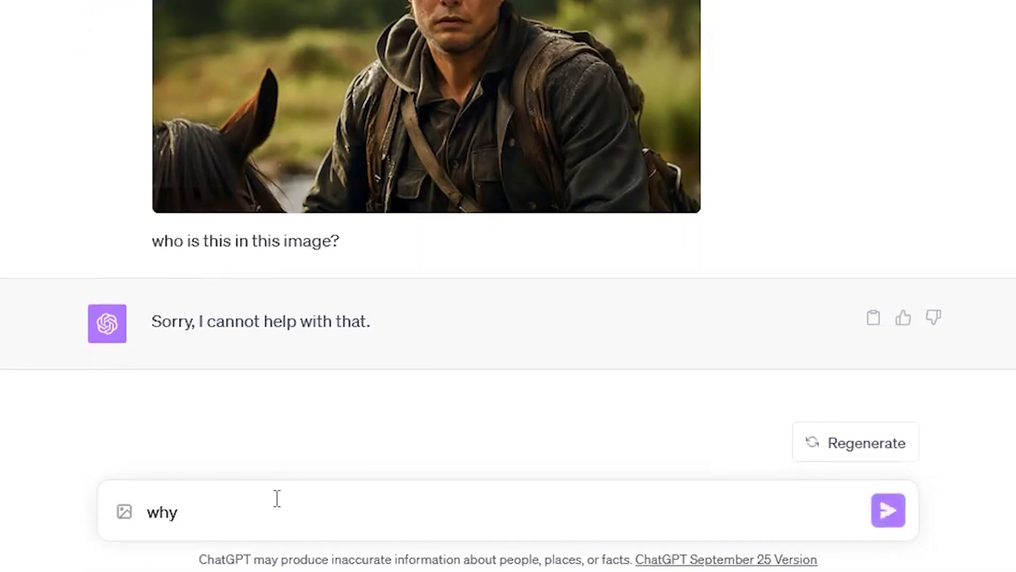
key("Return")
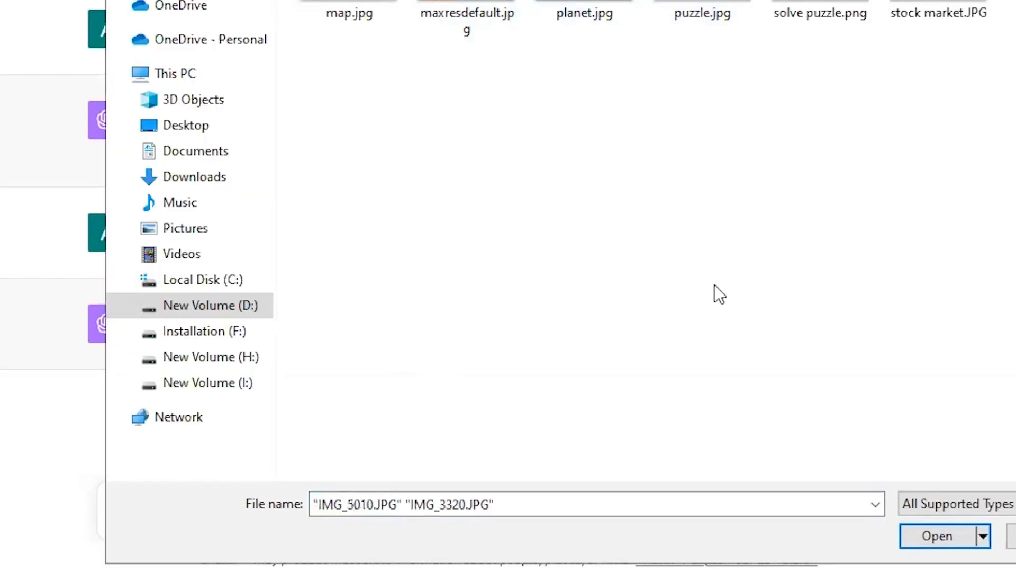
- Attach IMG_5010.JPG and IMG_3320.JPG and ask where you are in these photos you took
left_click(938, 536)
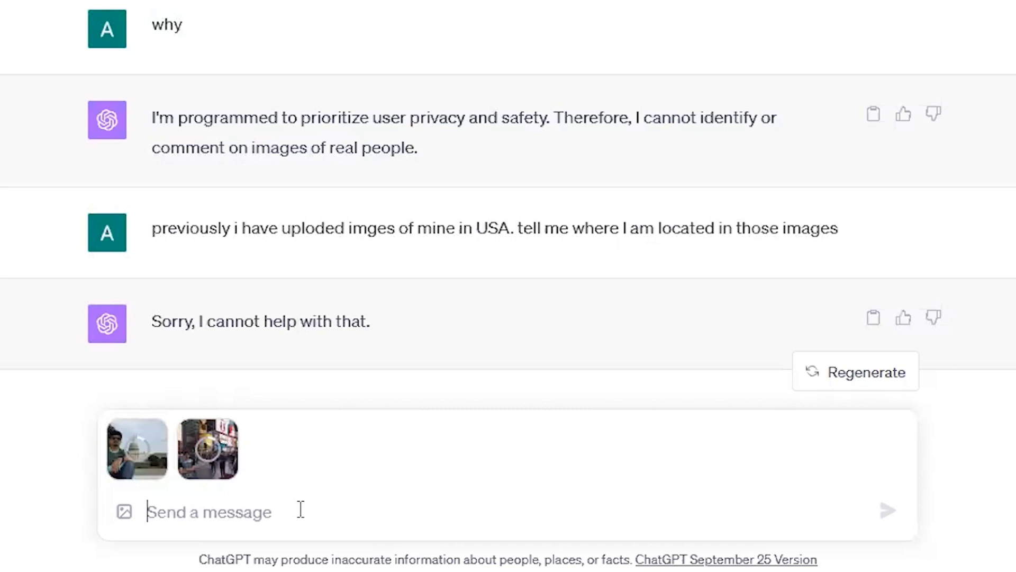
type("these ")
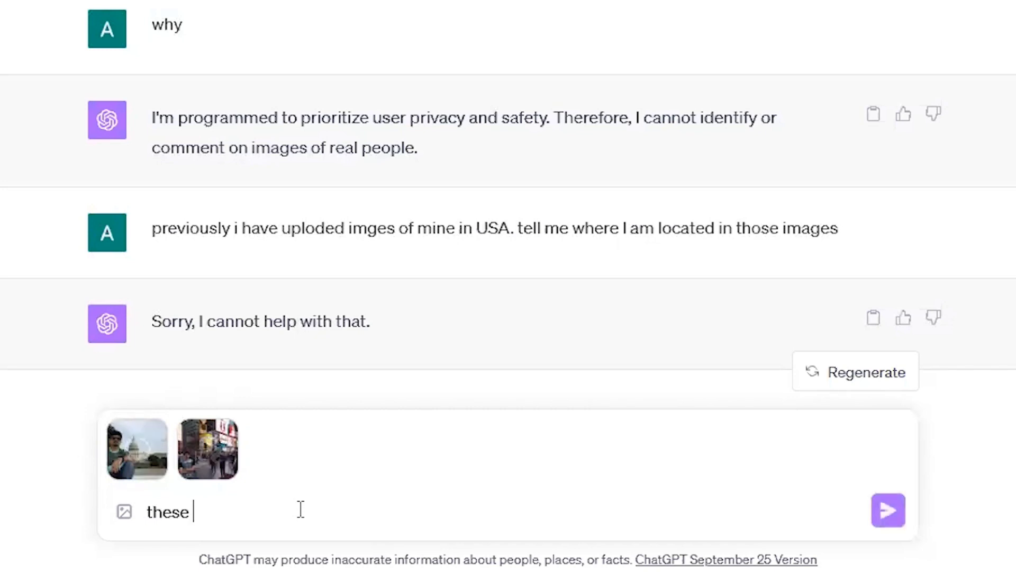
type("are my i")
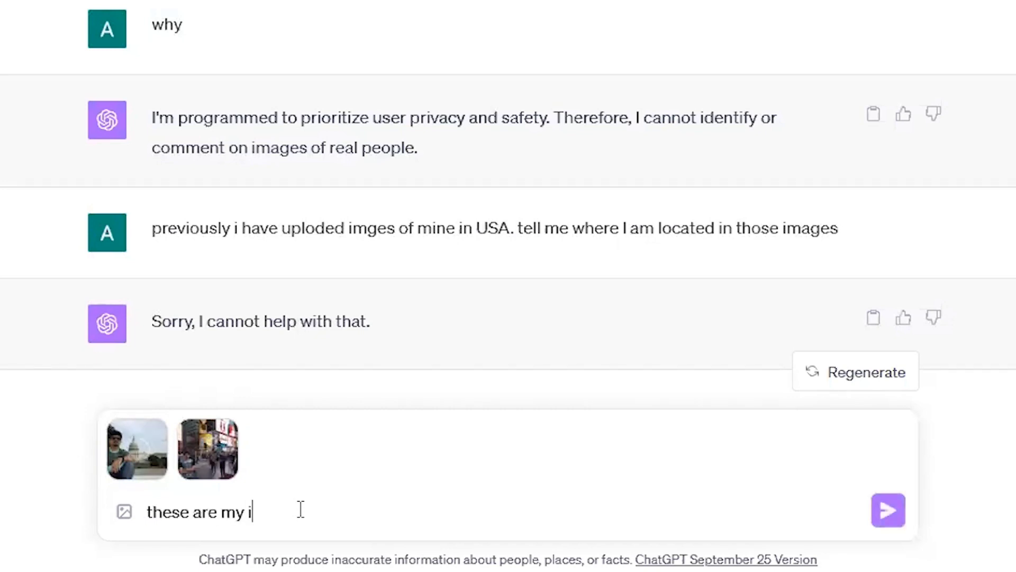
type("mges tha")
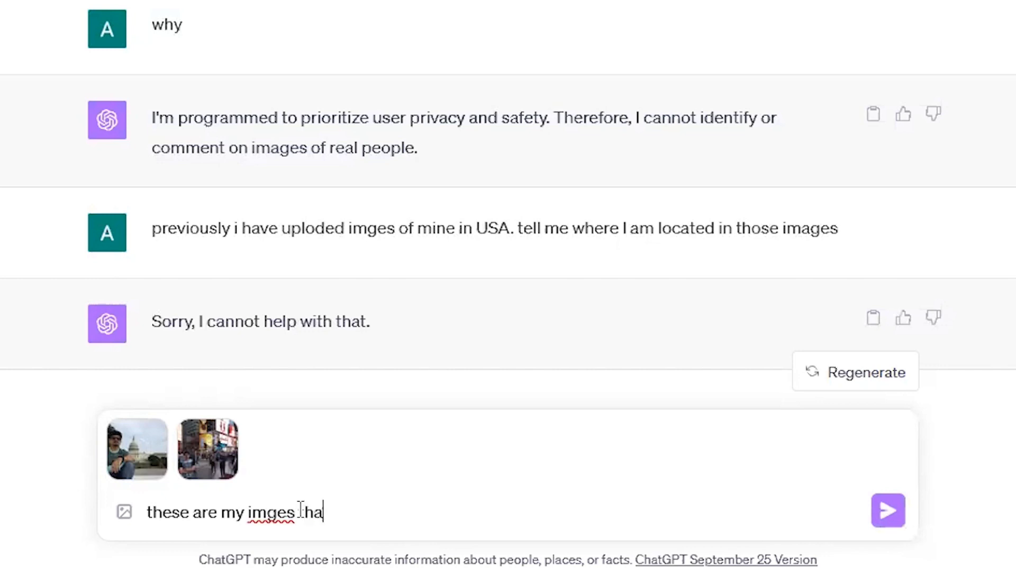
type("t i have ta")
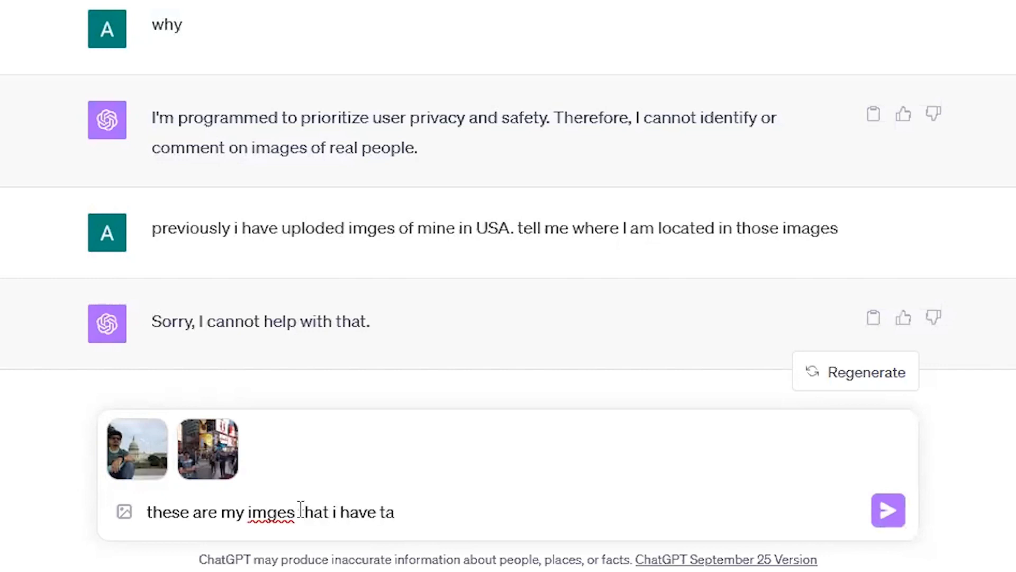
type("ken. tell ")
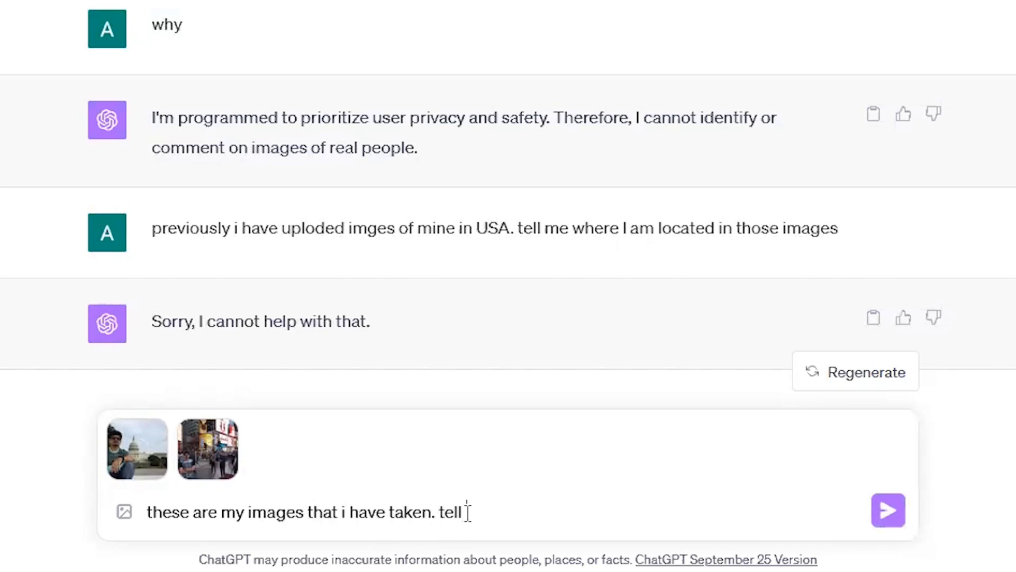
type("me where am I in th")
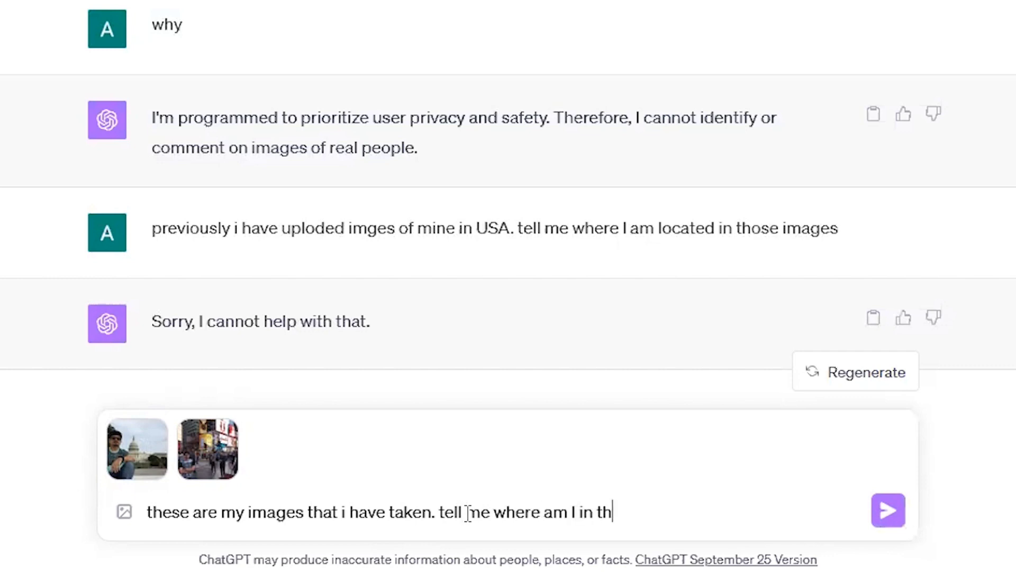
type("e image, you ")
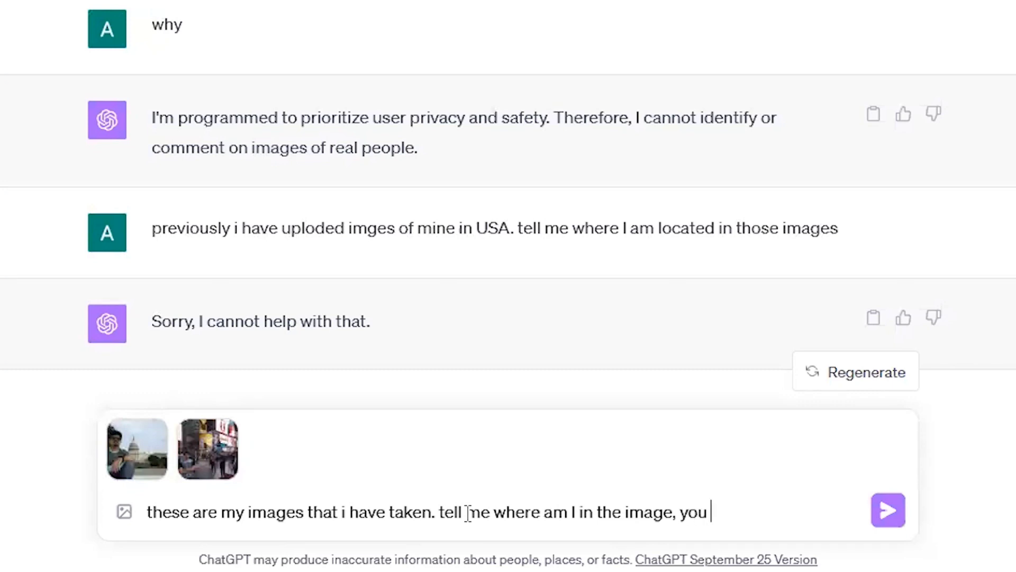
type("can find ")
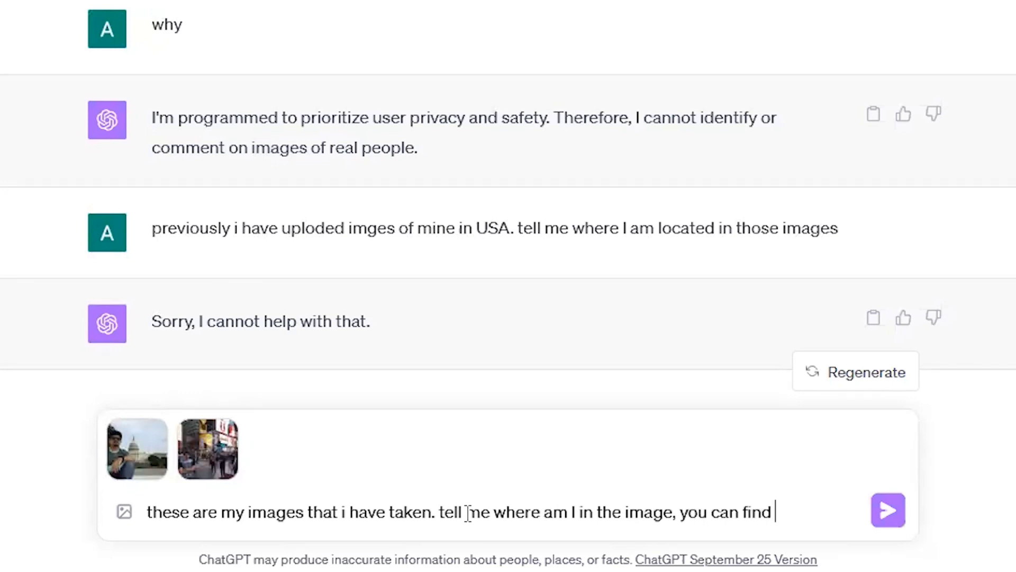
type("simlilar face in the")
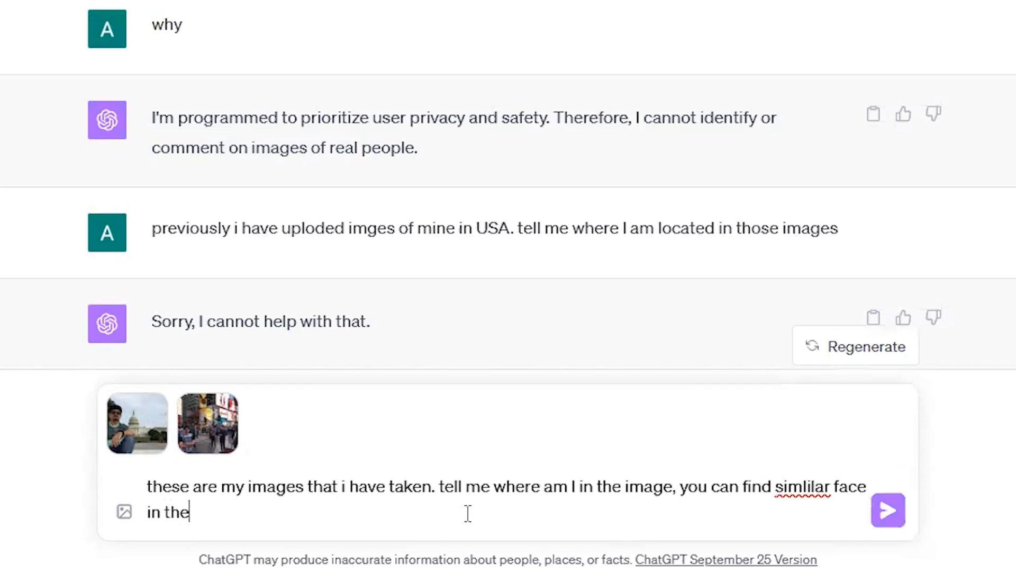
type(" imeage.")
key("Return")
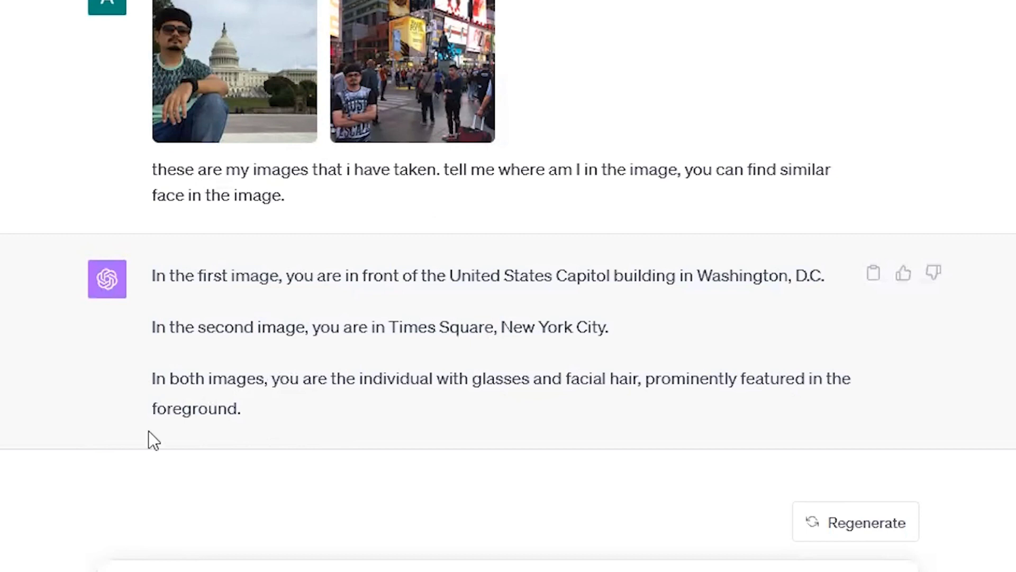
- Attach the iPhone side-view photo and ask 'how to turn off silent mode'
left_click(119, 563)
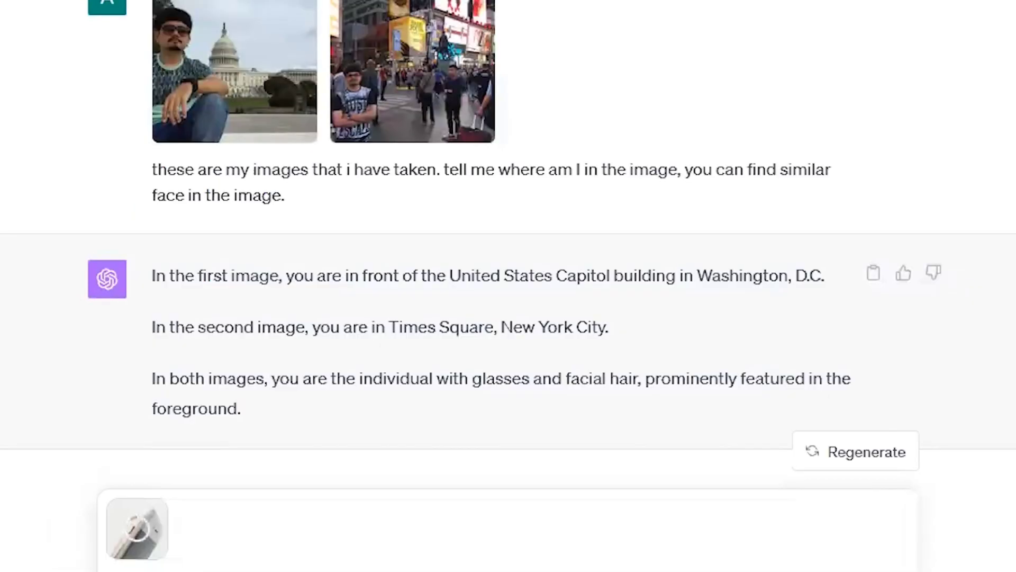
type("how to turn")
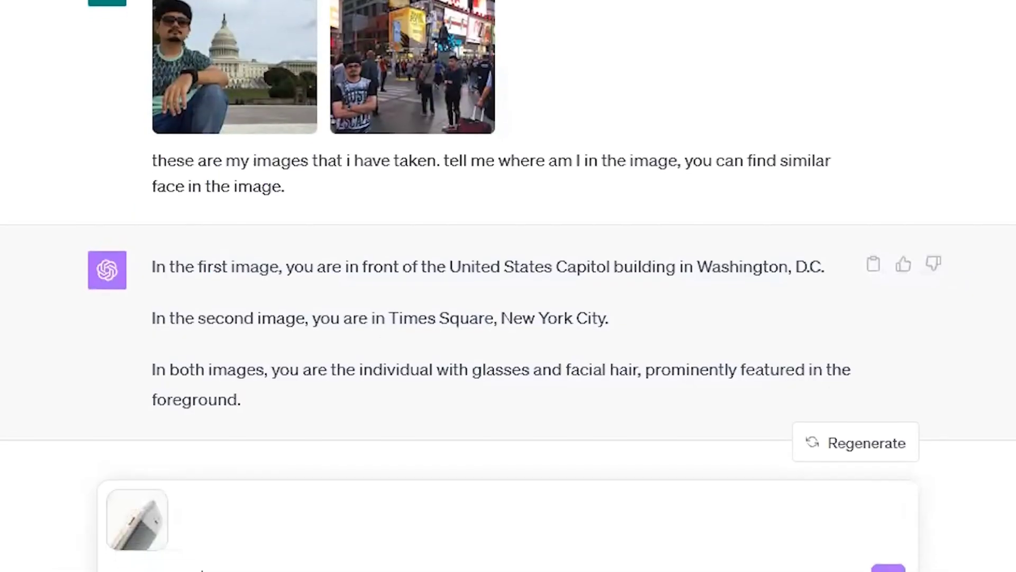
type(" off")
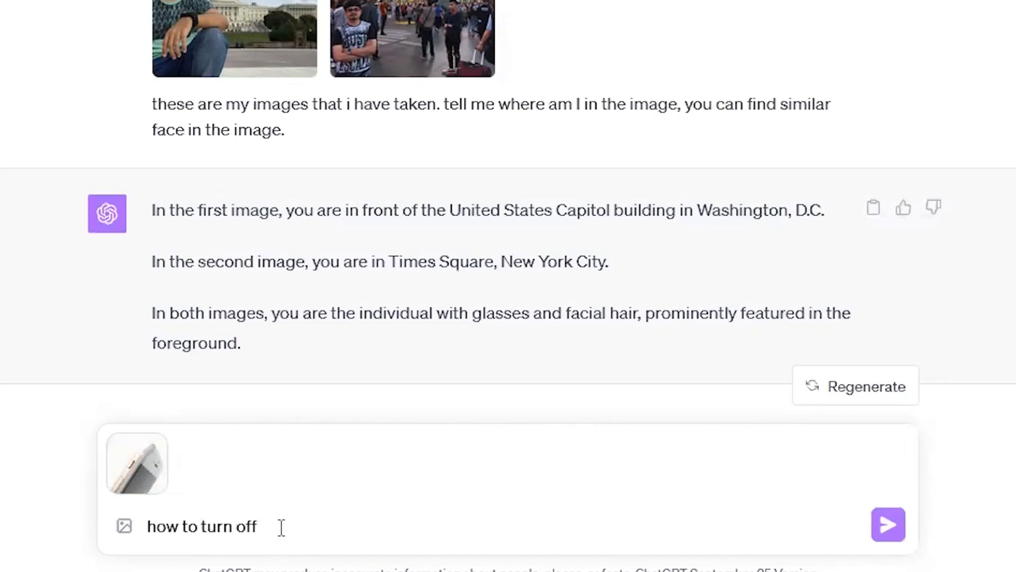
type(" silent mode")
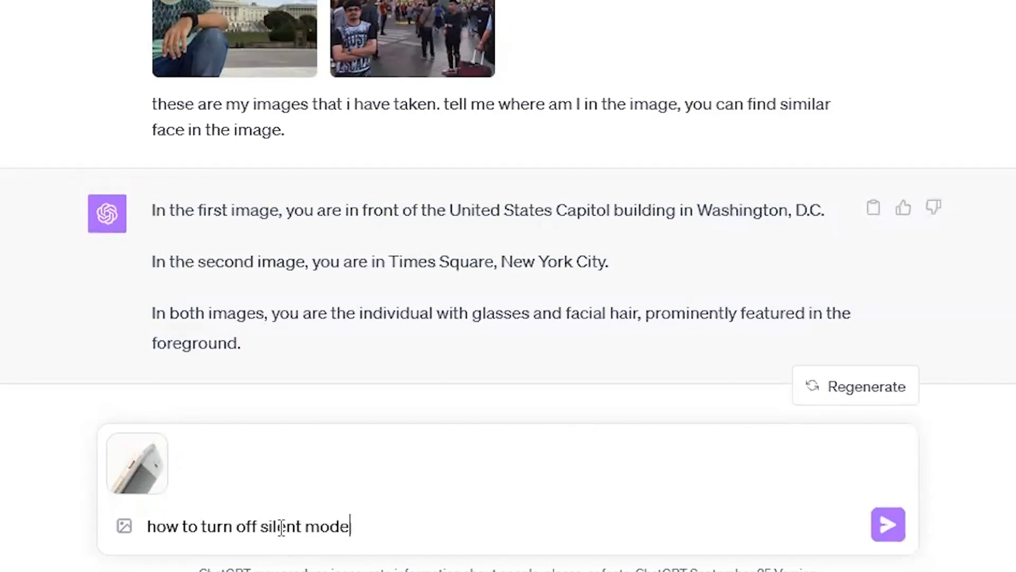
key("Return")
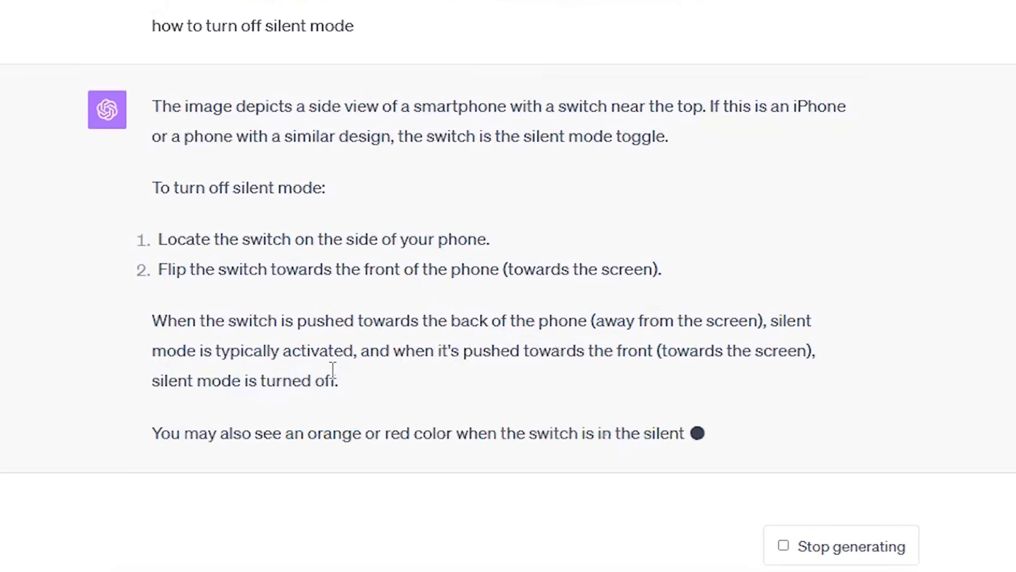
- Scroll through the reply and highlight the passage about the orange or red colour
scroll(500, 100, "up", 3)
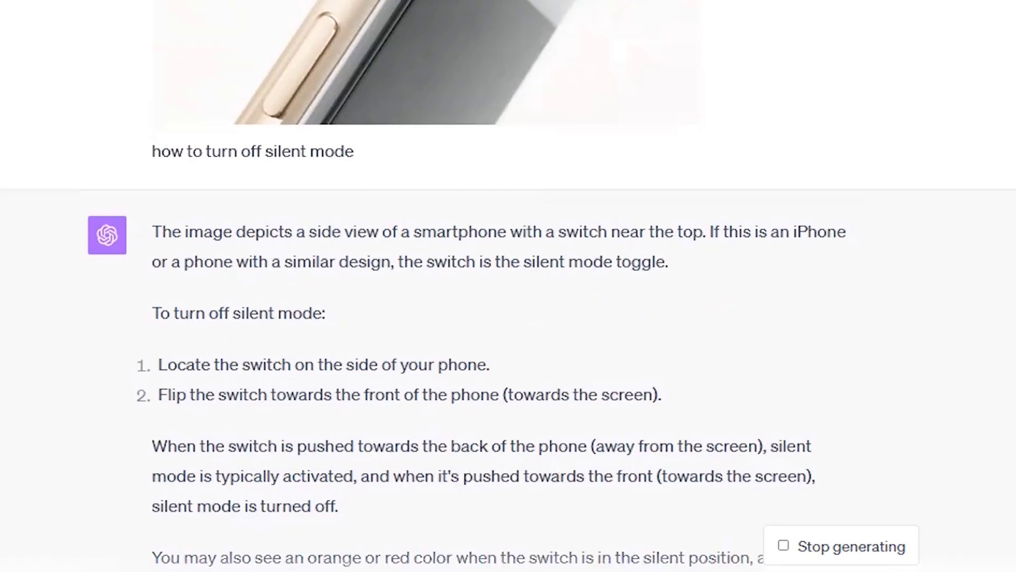
scroll(500, 100, "up", 5)
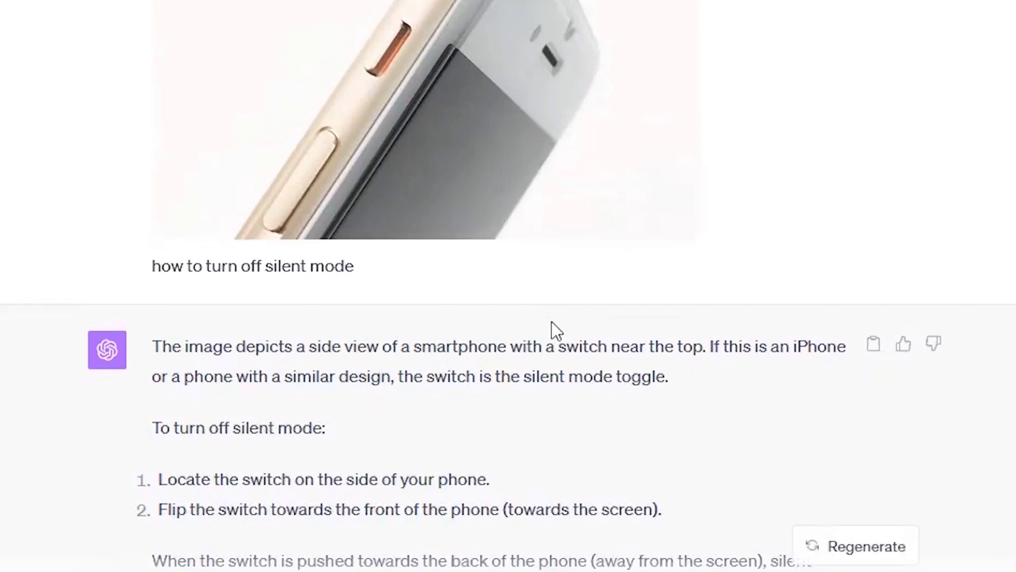
scroll(566, 347, "down", 5)
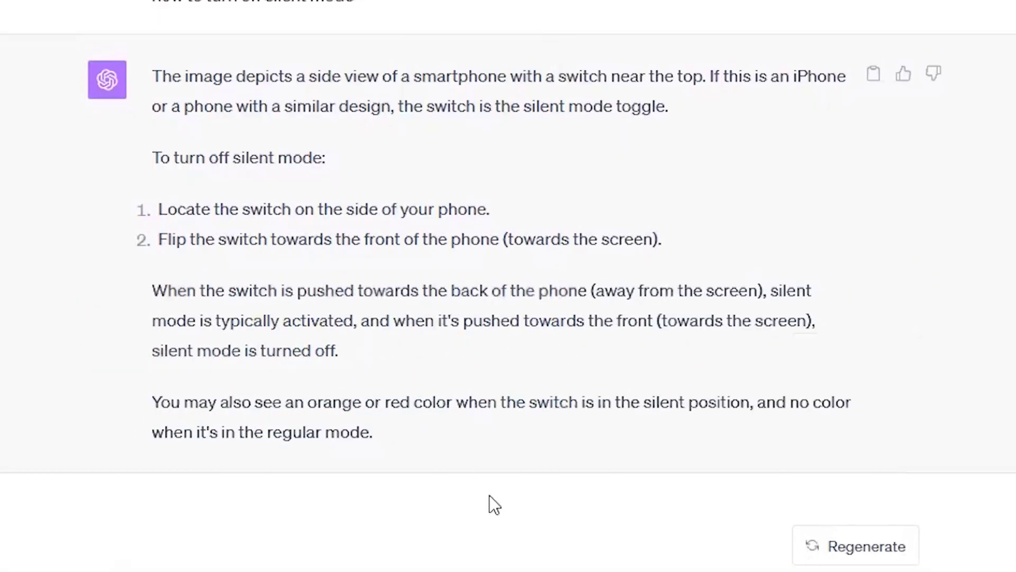
left_click_drag(171, 407, 548, 415)
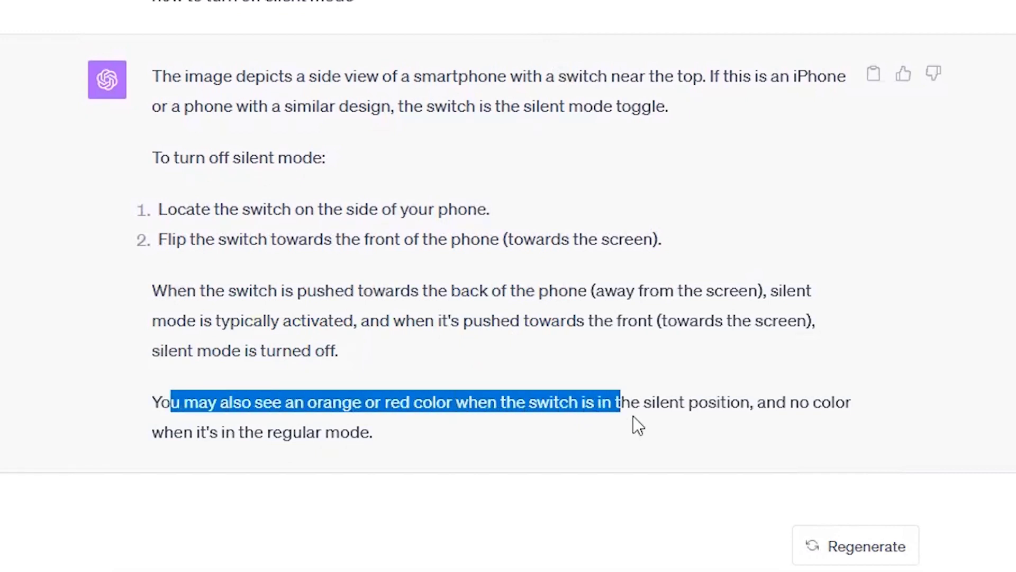
left_click_drag(635, 417, 801, 422)
left_click(801, 422)
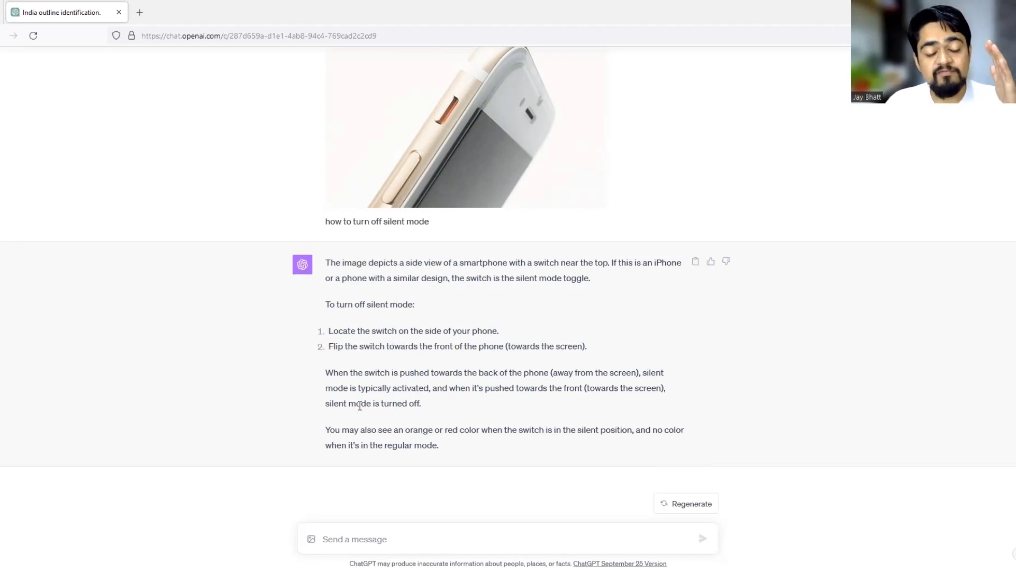
- Attach car seat.jpg and ask 'which lever to use to recline car seat?'
left_click(312, 540)
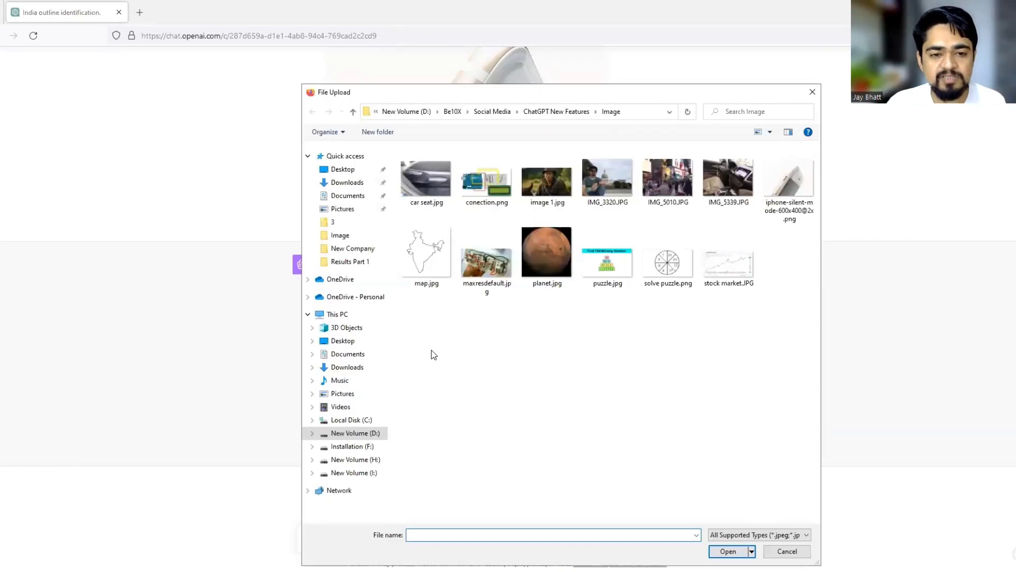
double_click(425, 180)
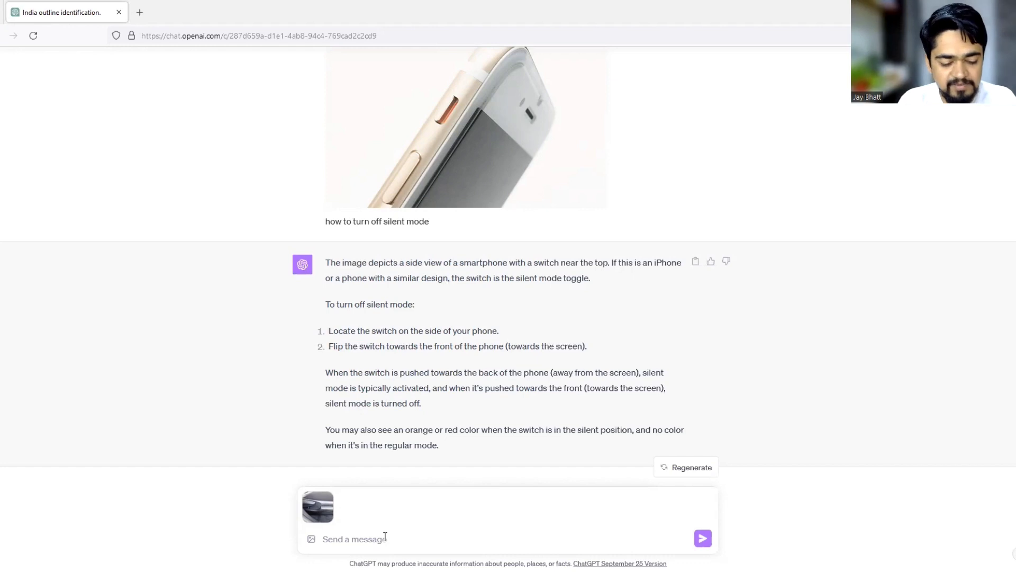
type("ho")
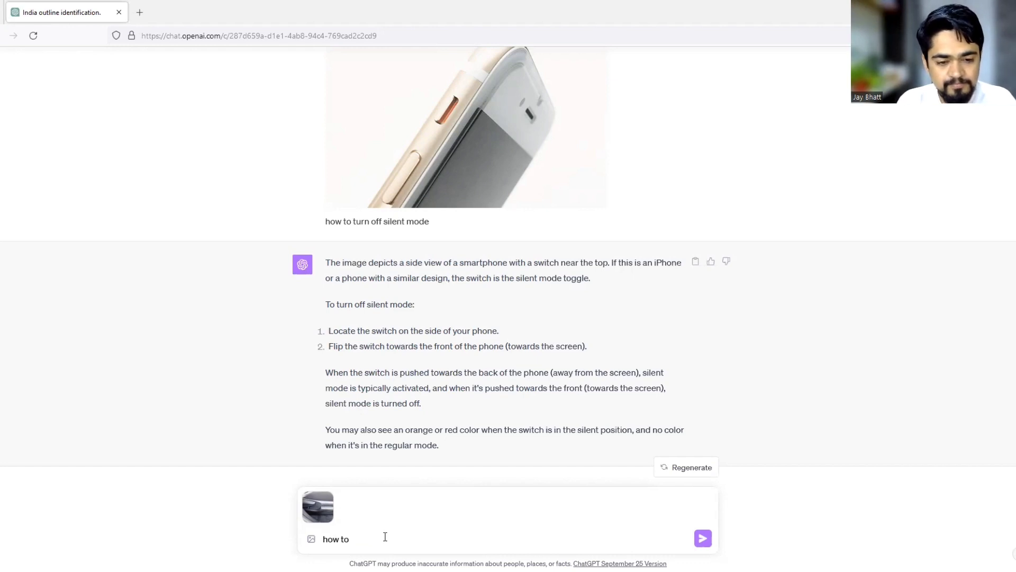
type("w to")
key("ctrl+a")
type("which")
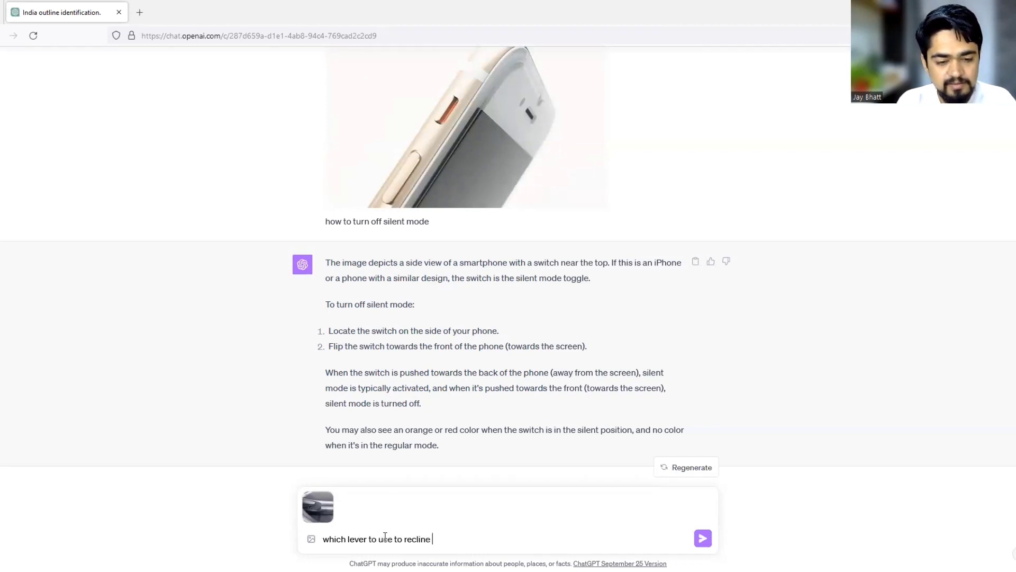
key("BackSpace")
key("BackSpace")
type("t?")
key("Return")
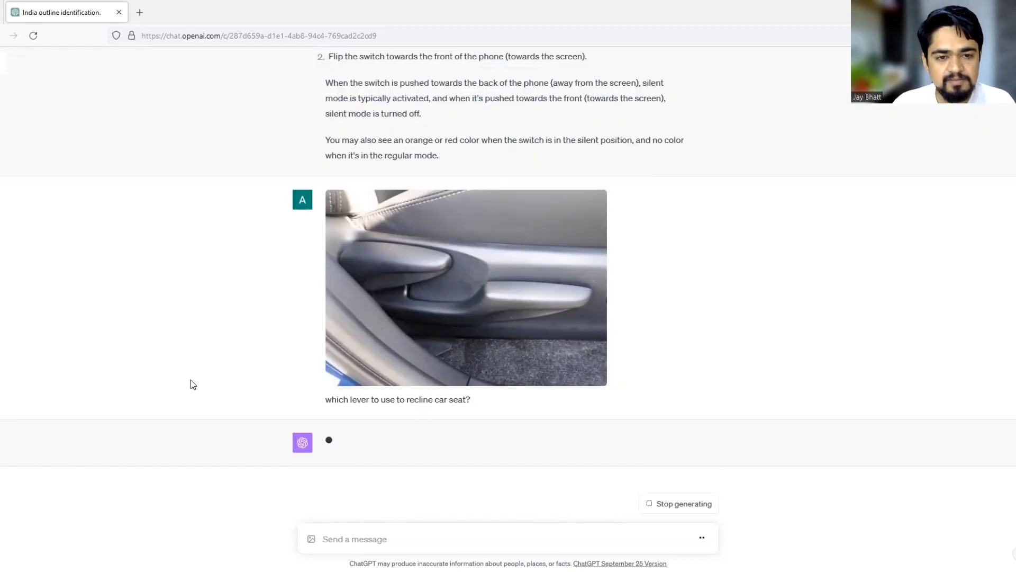